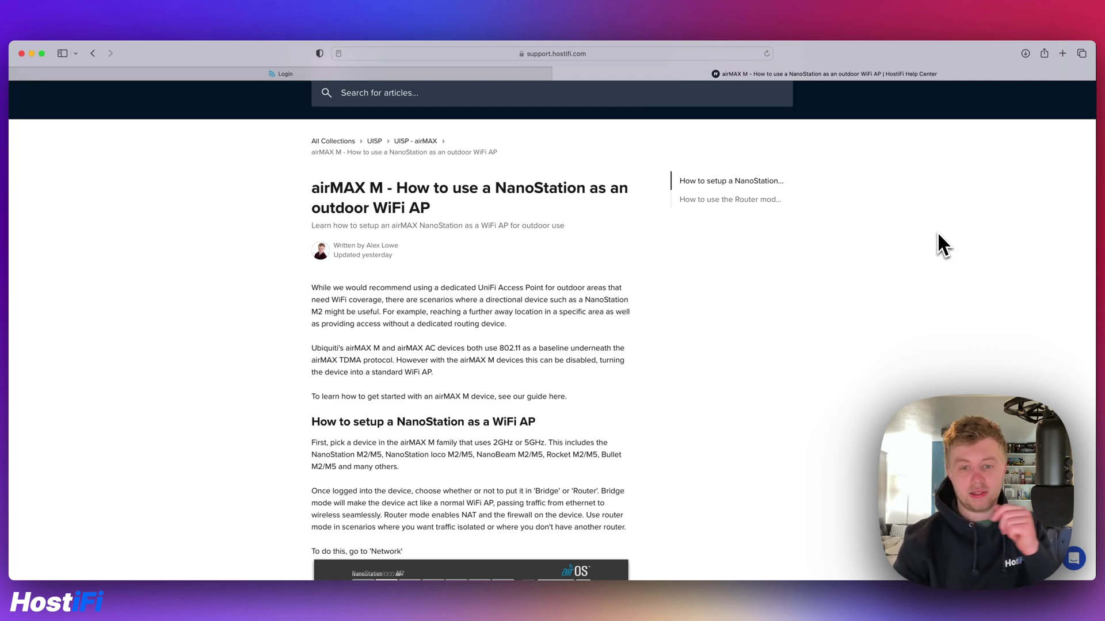
# Scroll the HostiFi article down to the SSID, frequency and WPA2 security screenshot
pyautogui.scroll(-5, 884, 283)
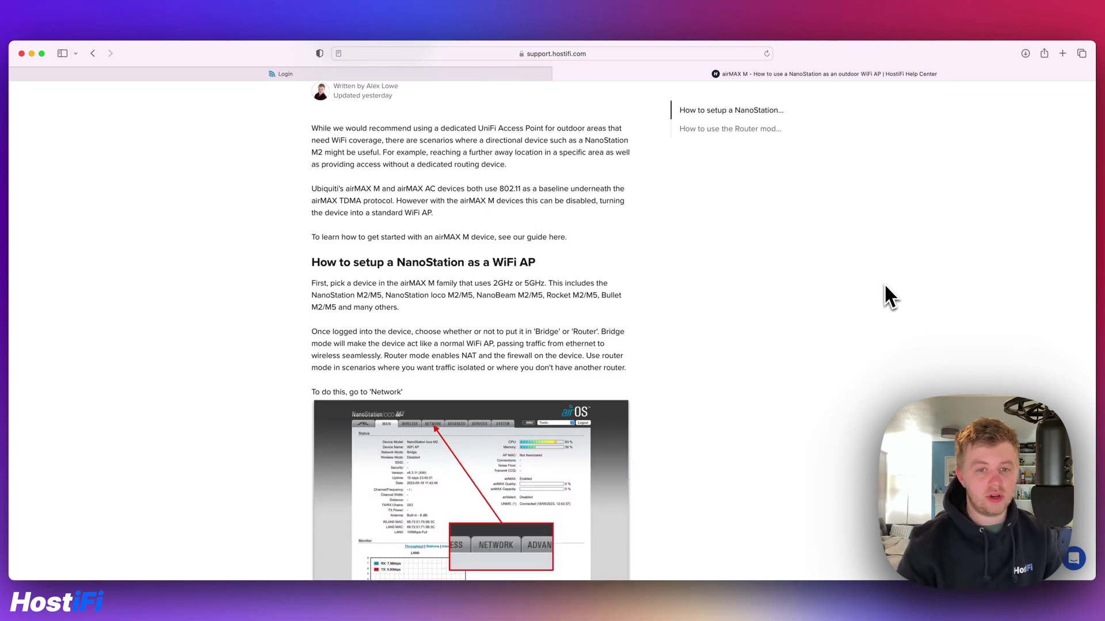
pyautogui.scroll(-10, 606, 236)
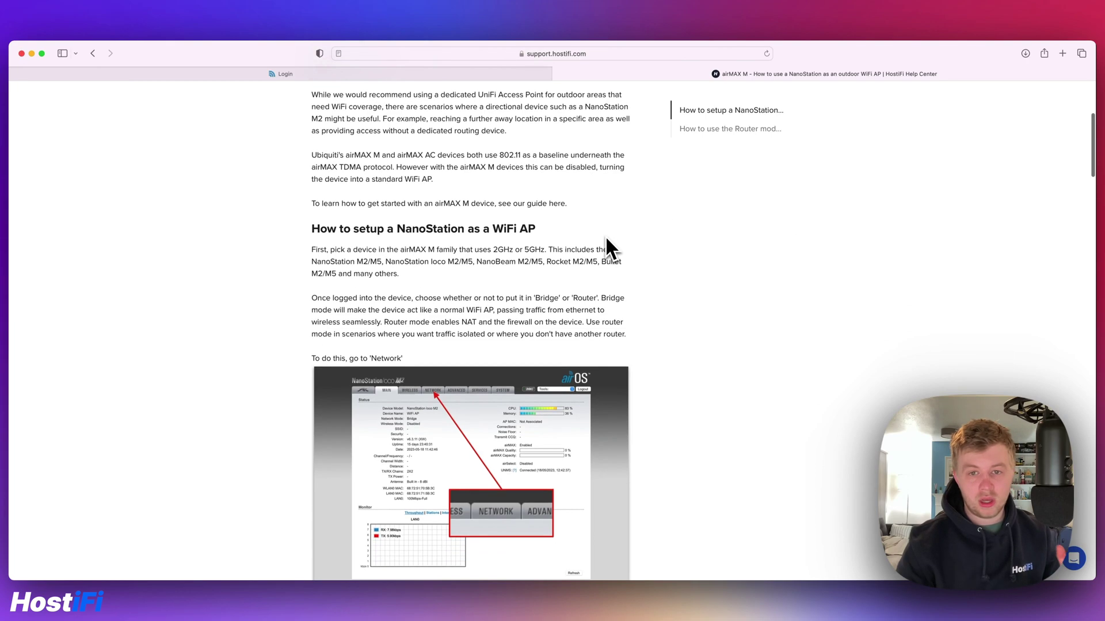
pyautogui.scroll(-10, 606, 237)
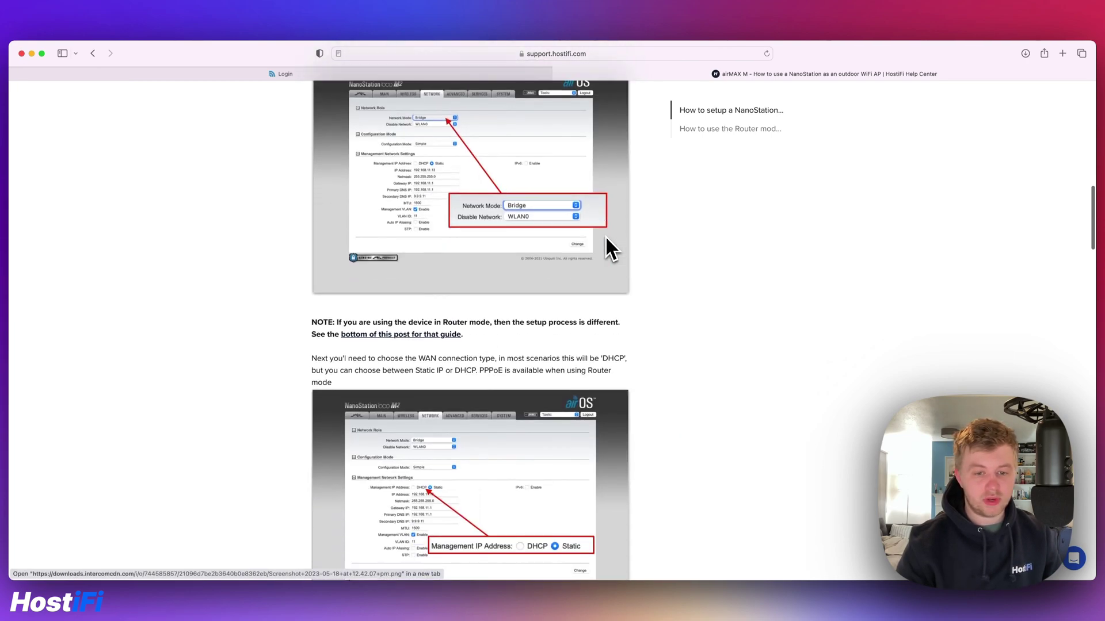
pyautogui.scroll(-10, 605, 237)
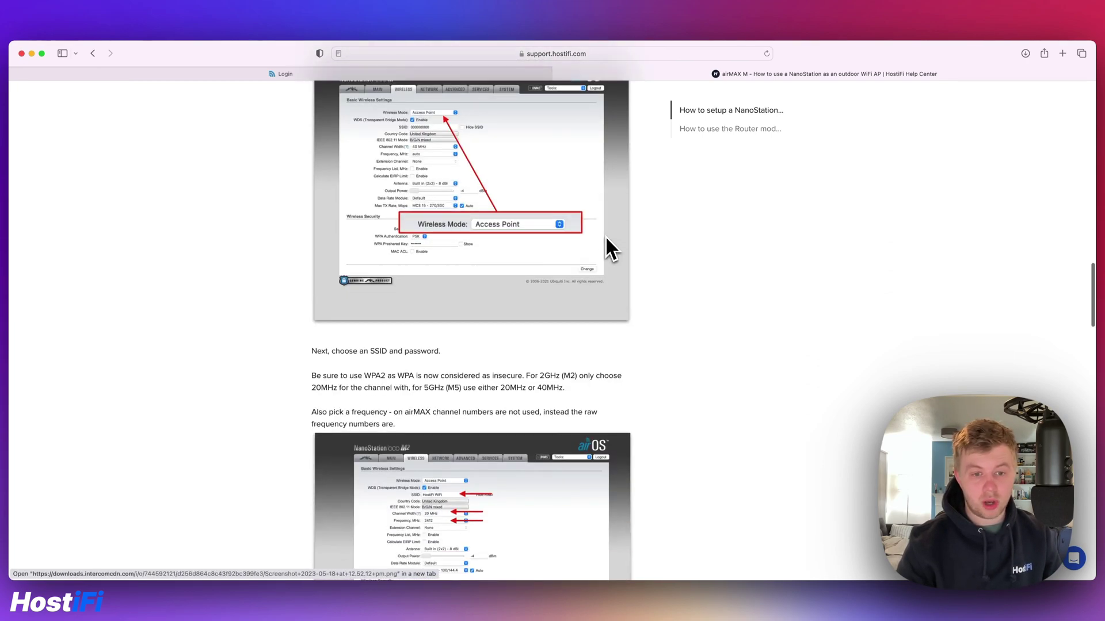
pyautogui.scroll(-7, 605, 236)
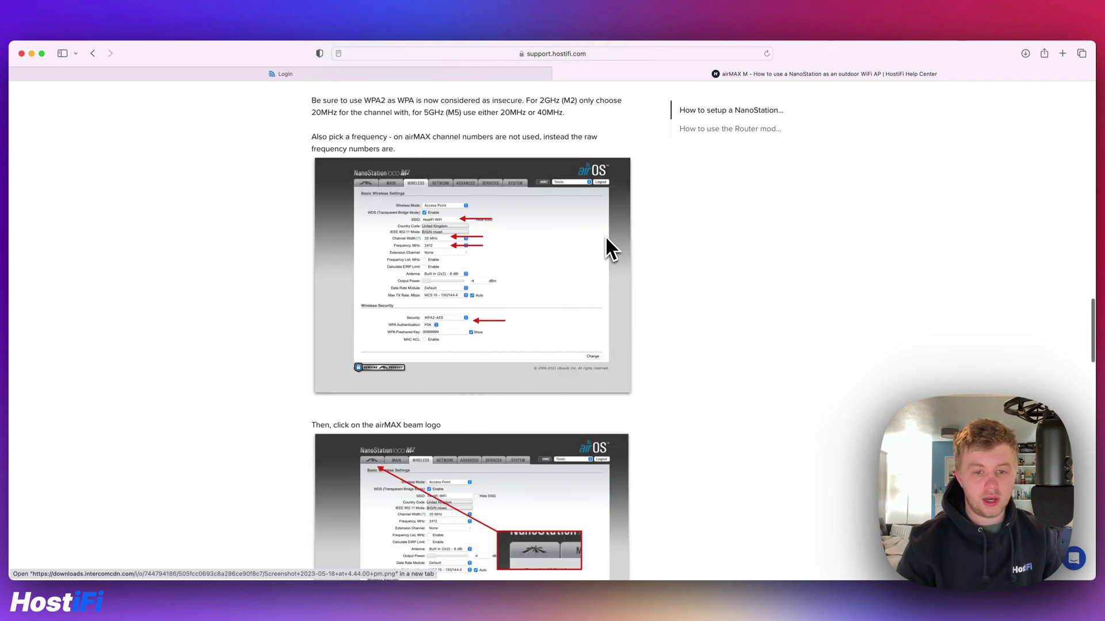
pyautogui.scroll(-1, 610, 249)
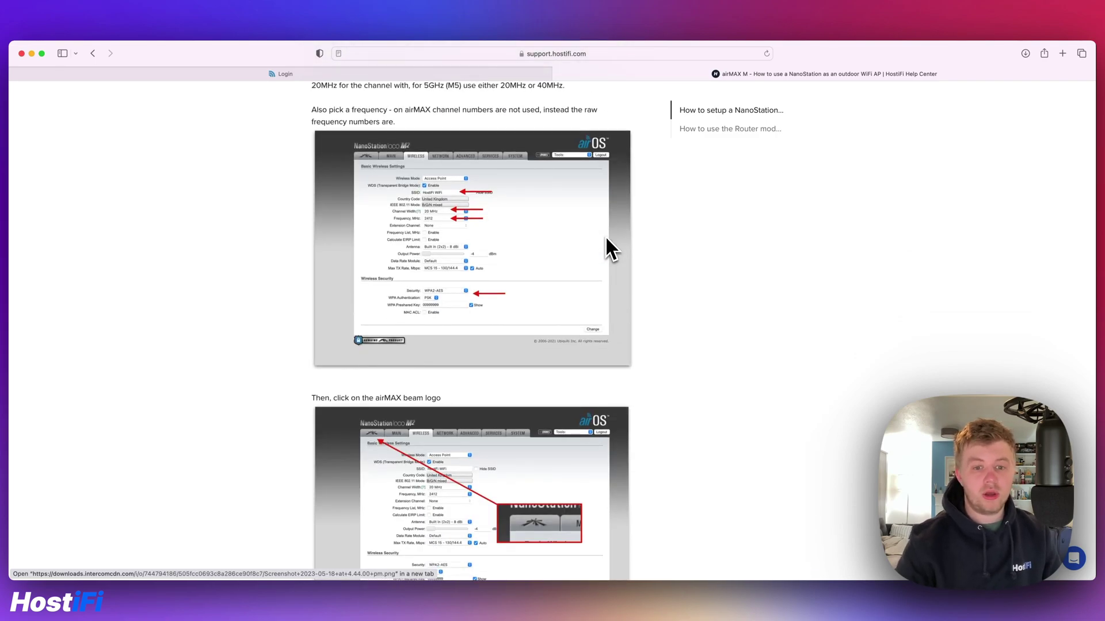
pyautogui.scroll(-8, 610, 249)
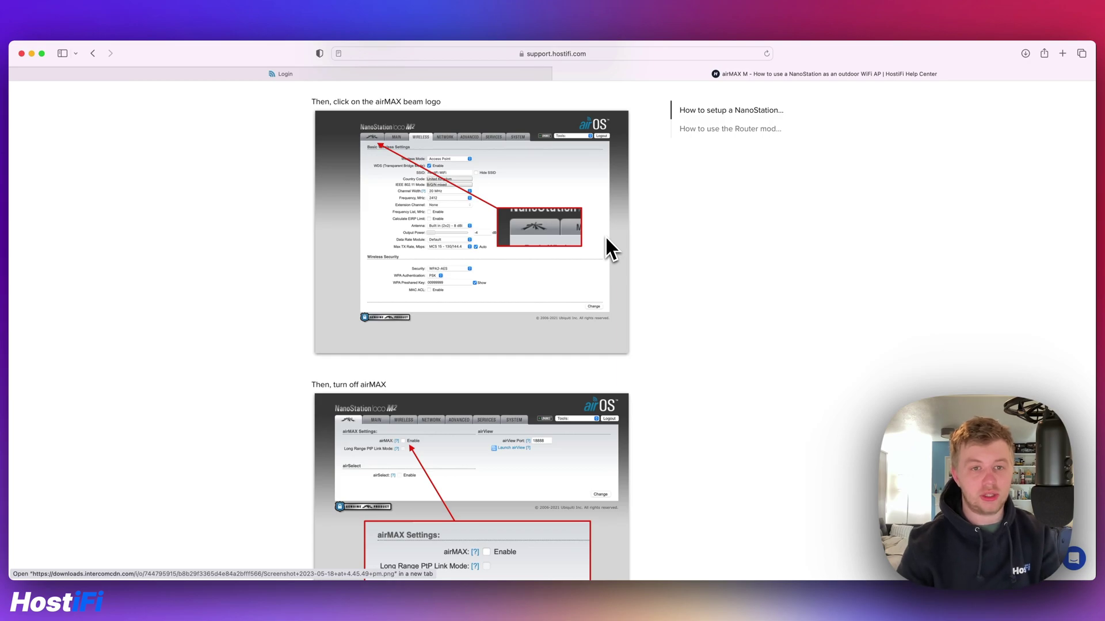
# Switch to the browser tab showing the NanoStation's airOS login page at 192.168.1.20
pyautogui.click(481, 76)
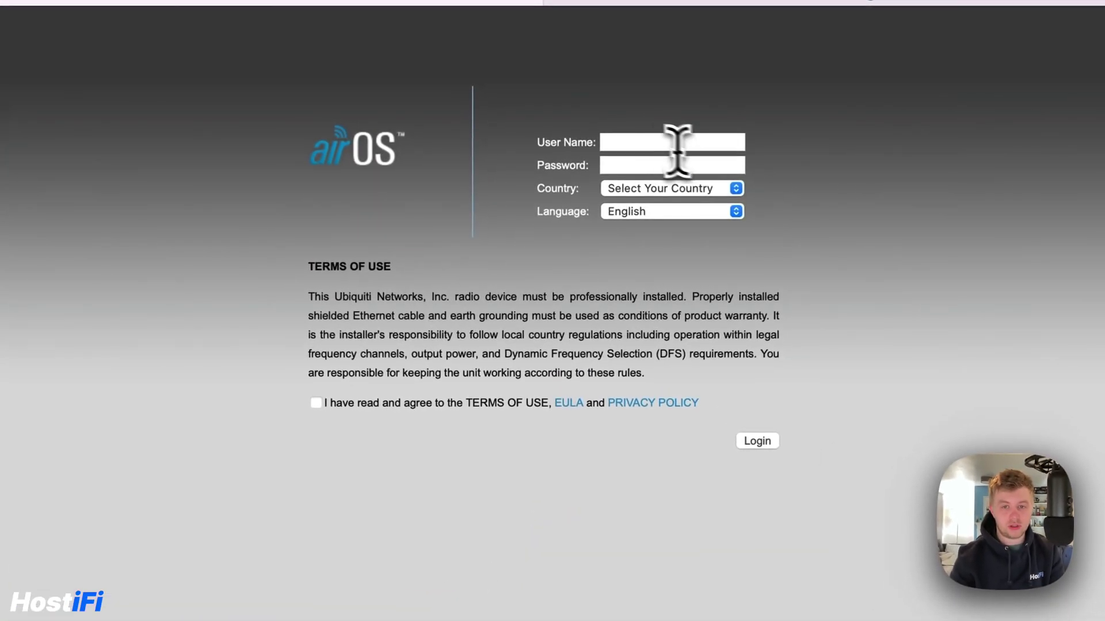
# Log in with the device user name and password, country United Kingdom, terms accepted
pyautogui.click(611, 149)
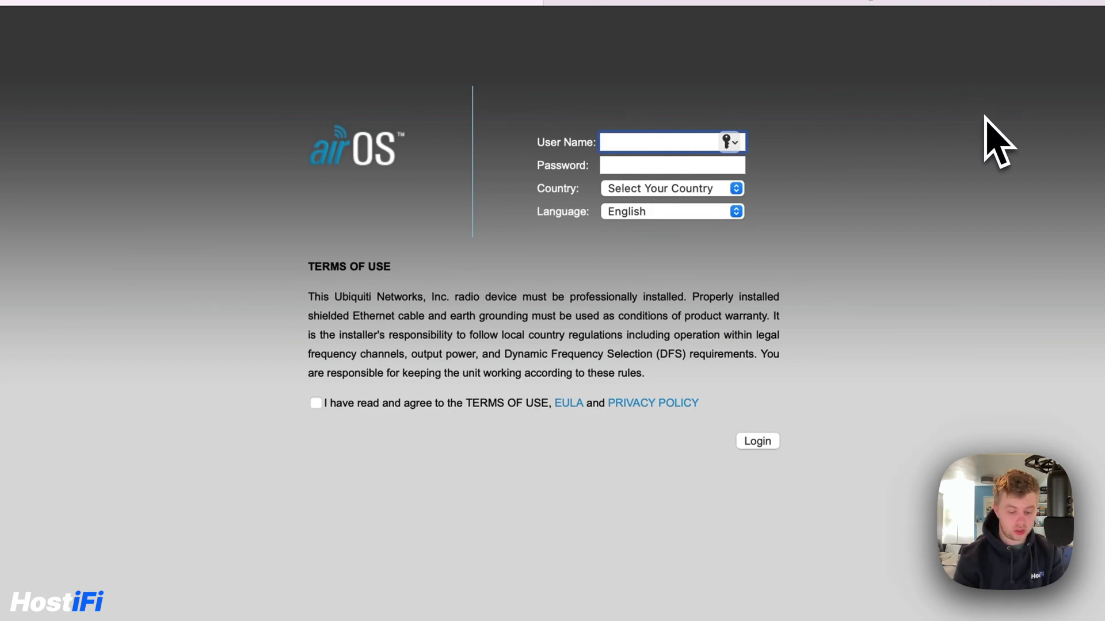
pyautogui.write('ubnt')
pyautogui.press('Tab')
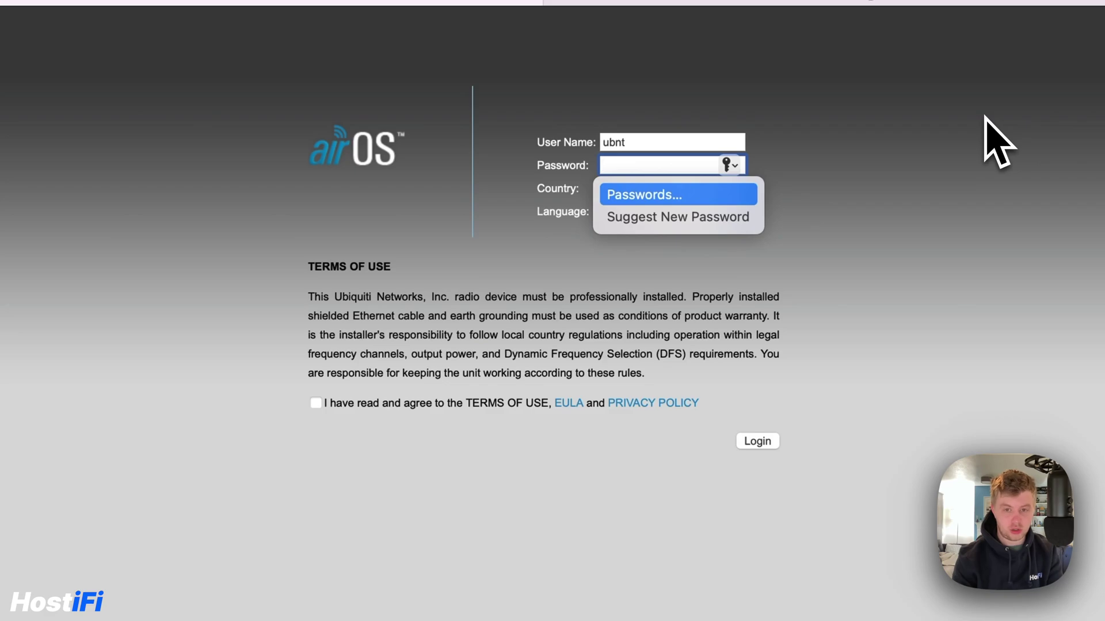
pyautogui.write('ubnt')
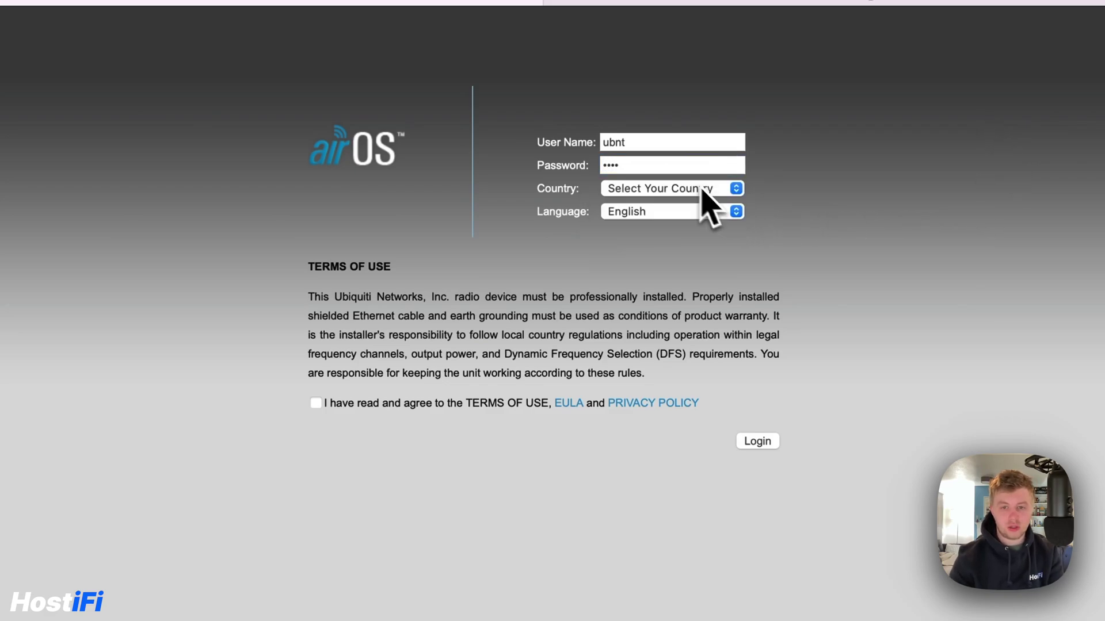
pyautogui.click(697, 191)
pyautogui.scroll(-15, 689, 230)
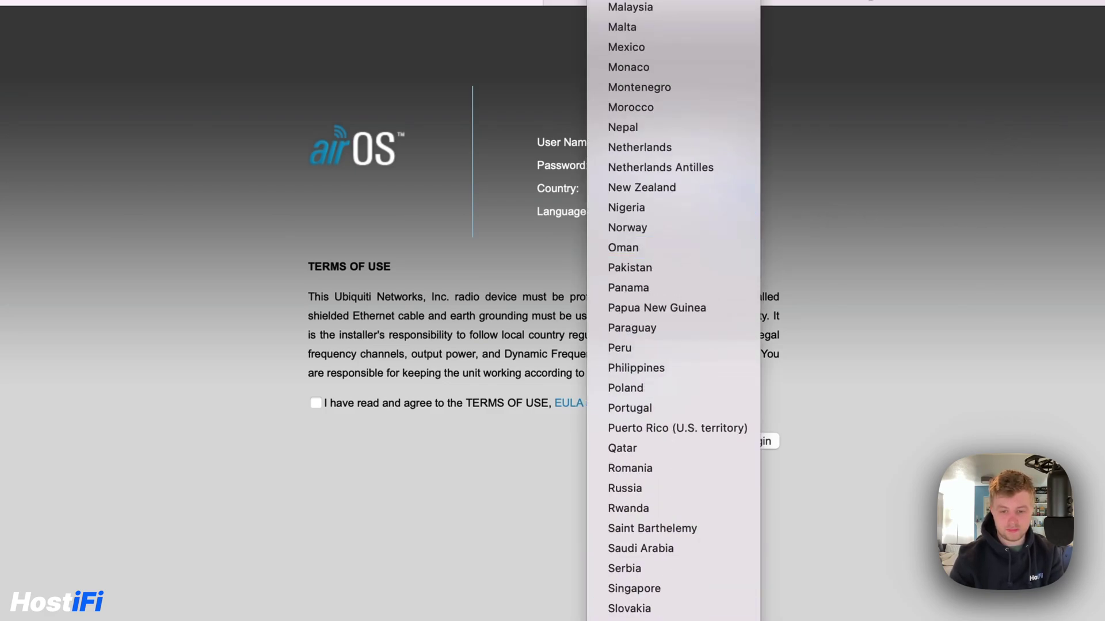
pyautogui.press('Escape')
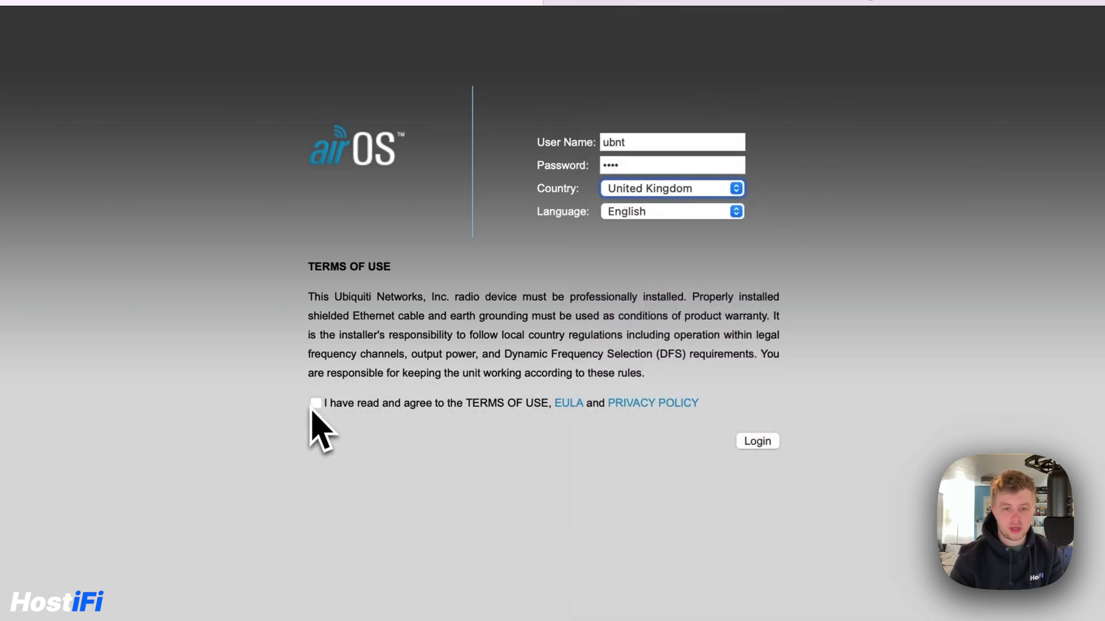
pyautogui.click(315, 403)
pyautogui.click(757, 441)
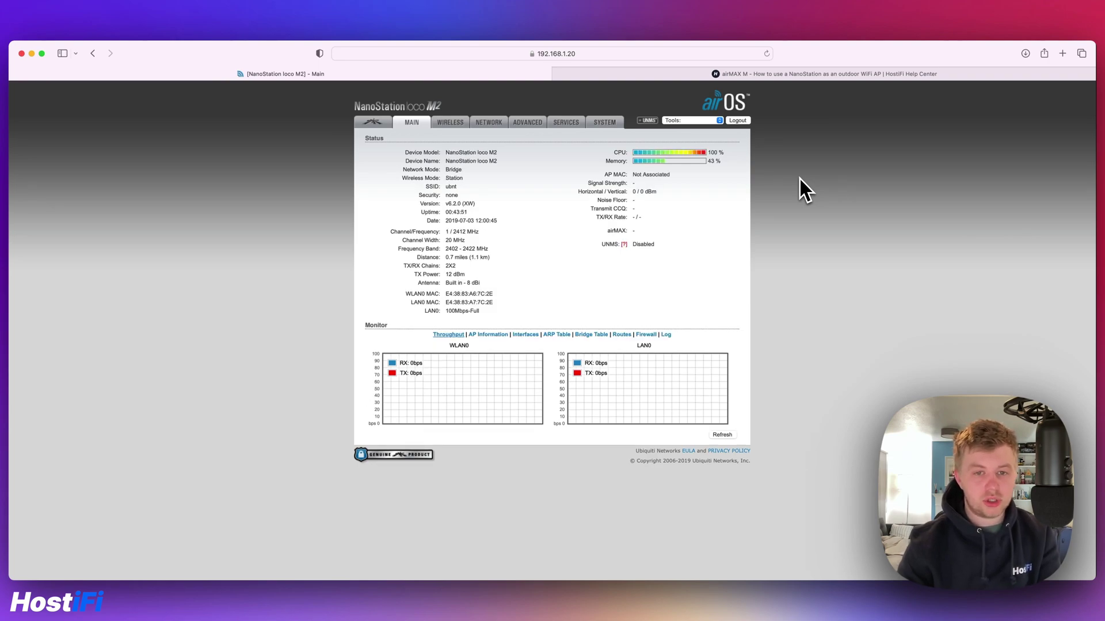
# Switch the Management IP Address to DHCP, keeping 192.168.1.20 as fallback
pyautogui.click(484, 124)
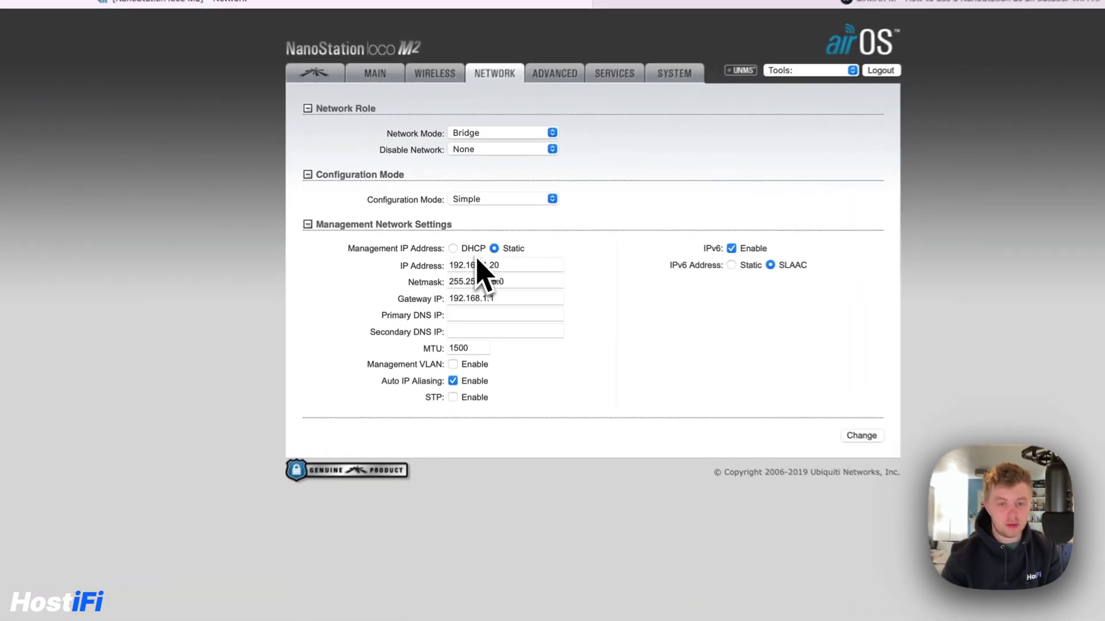
pyautogui.click(454, 253)
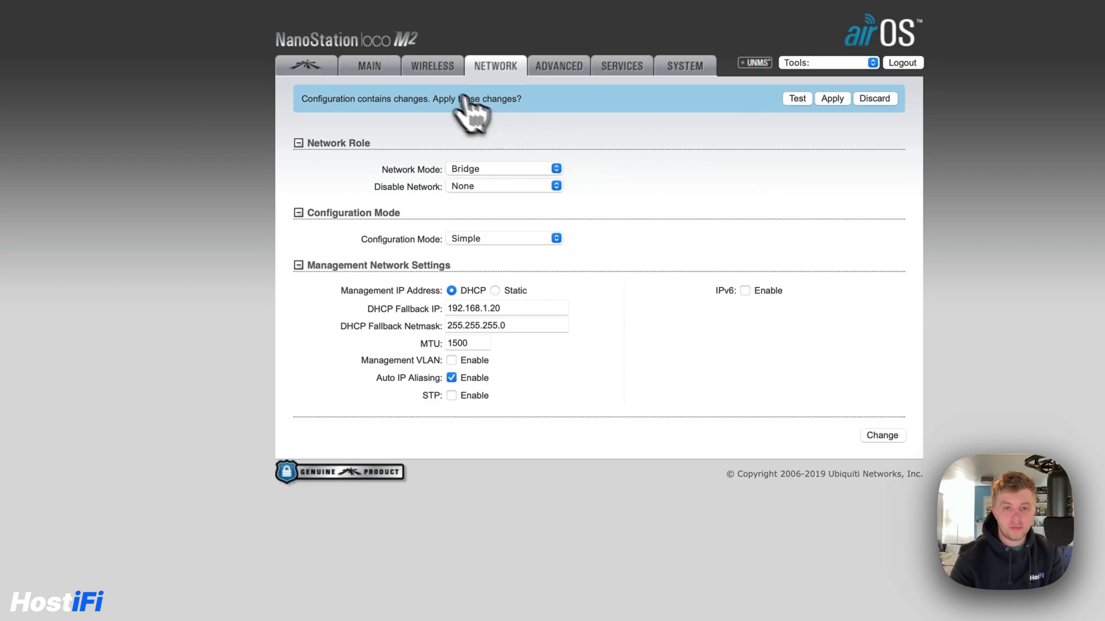
pyautogui.click(432, 70)
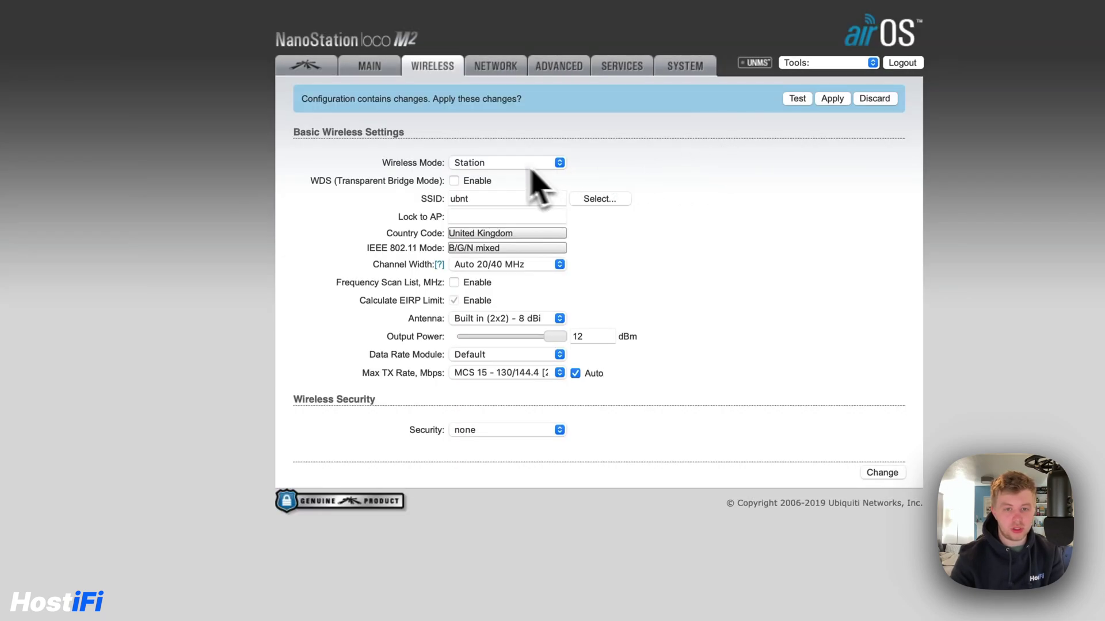
# Make the device an Access Point with WDS and rename the SSID to 'HostiFi WiFi'
pyautogui.click(505, 163)
pyautogui.click(498, 179)
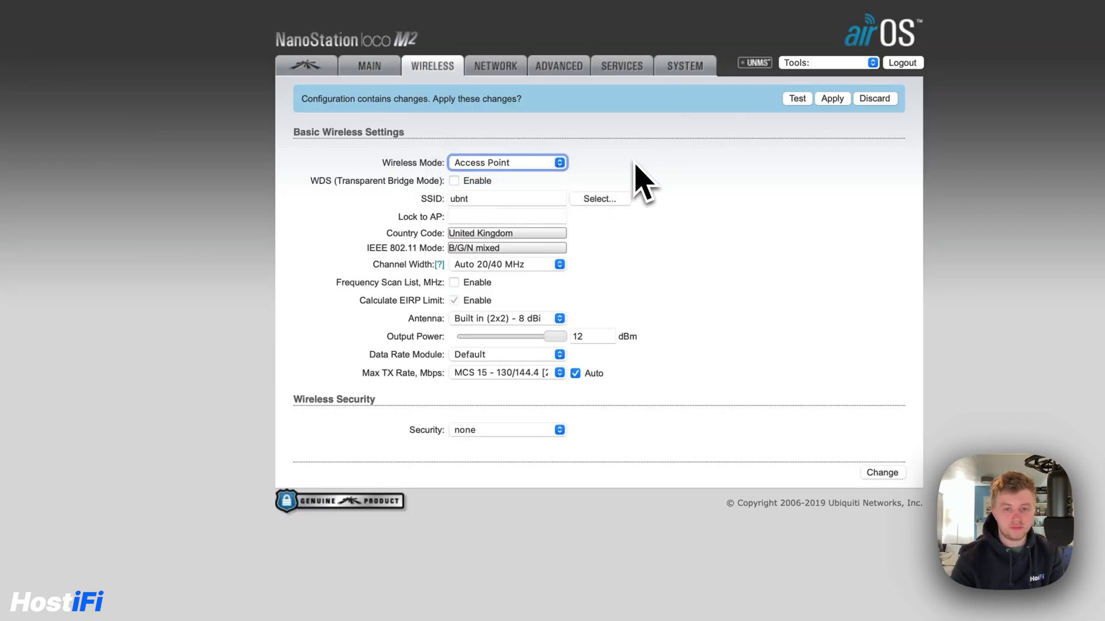
pyautogui.click(454, 181)
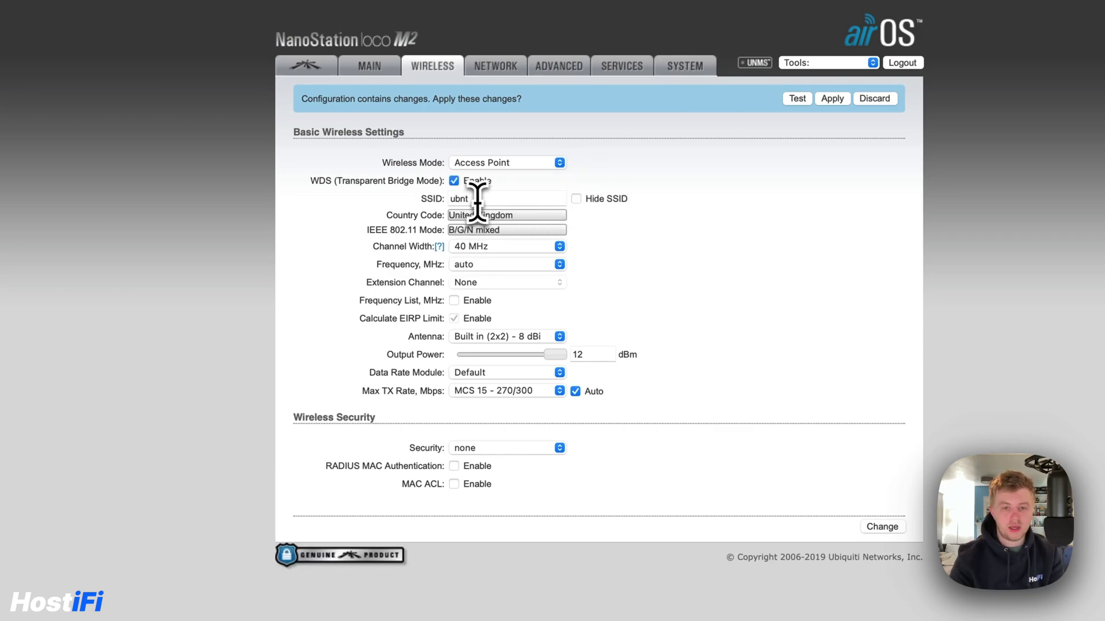
pyautogui.doubleClick(485, 198)
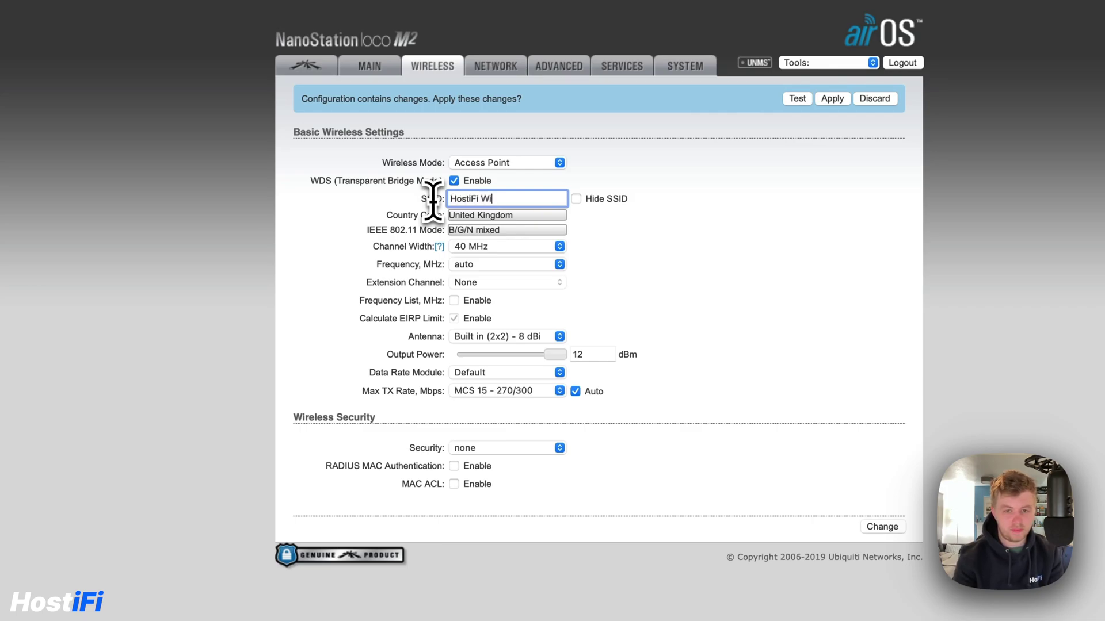
pyautogui.click(584, 224)
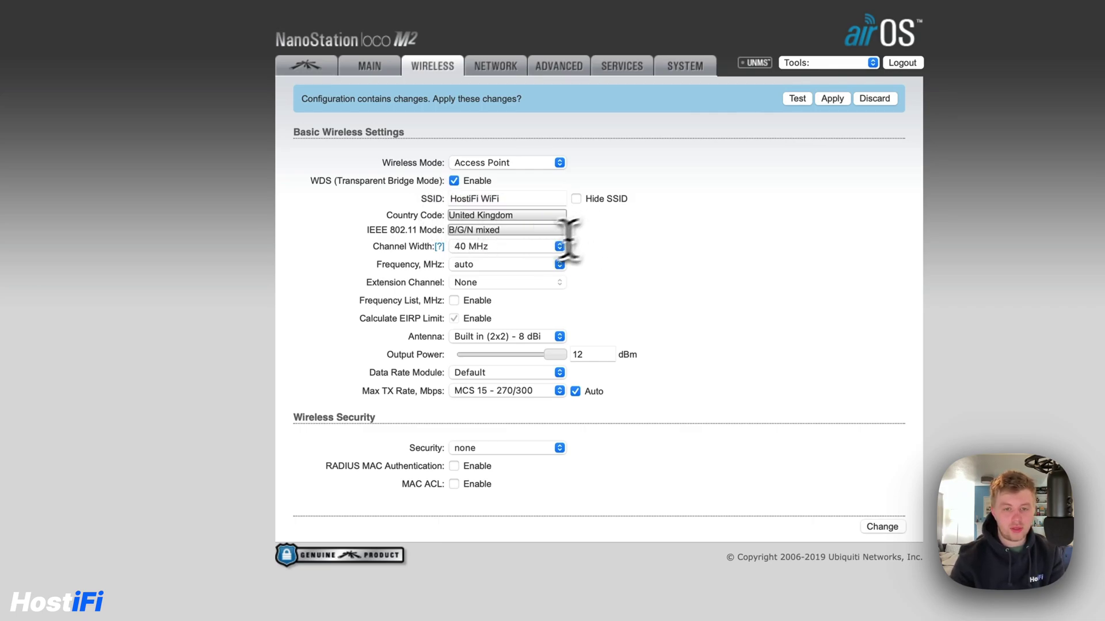
# Keep the channel width at 20 MHz
pyautogui.click(526, 248)
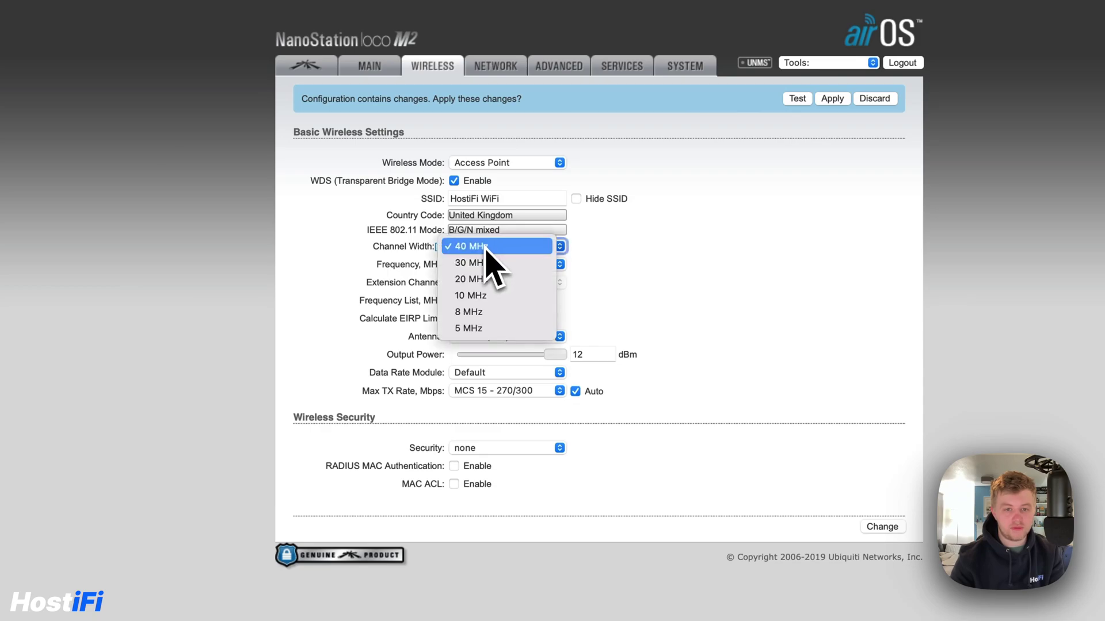
pyautogui.click(483, 280)
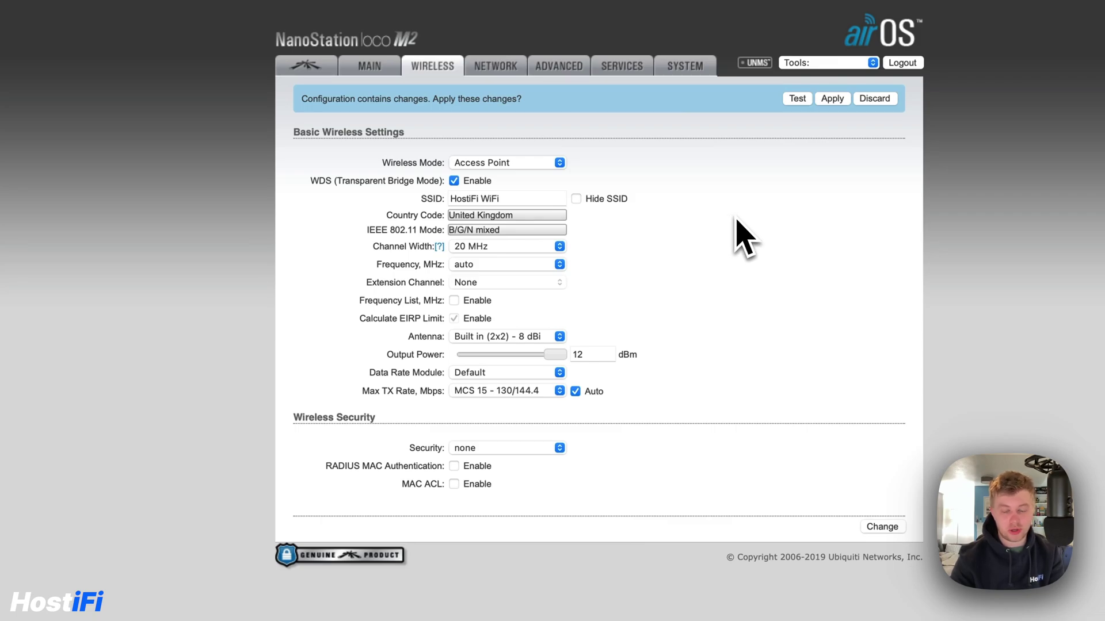
pyautogui.click(540, 246)
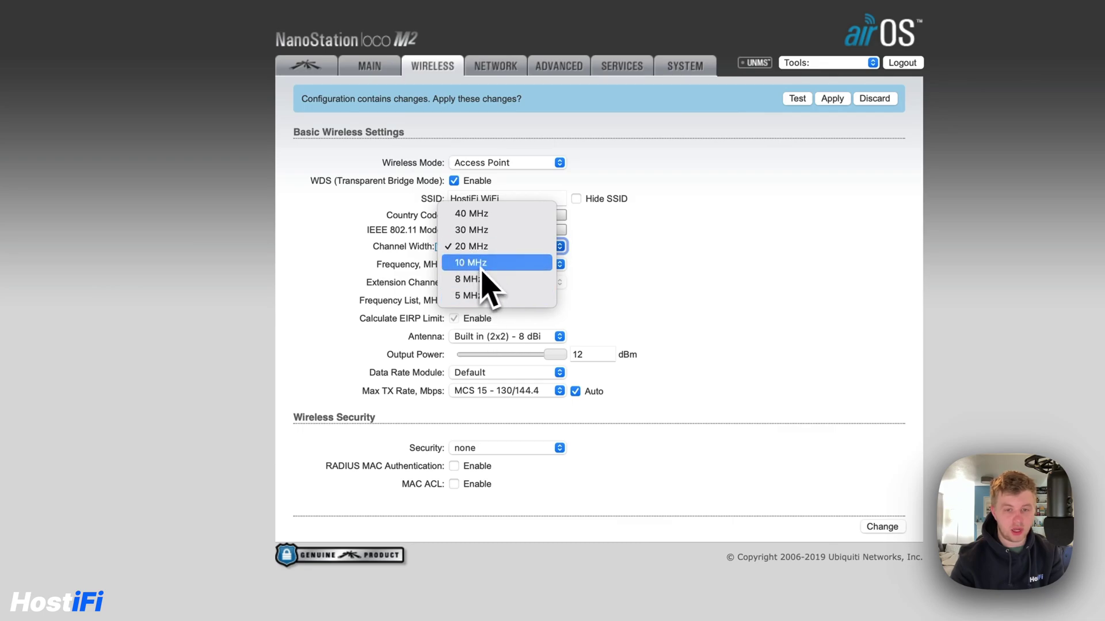
pyautogui.click(719, 270)
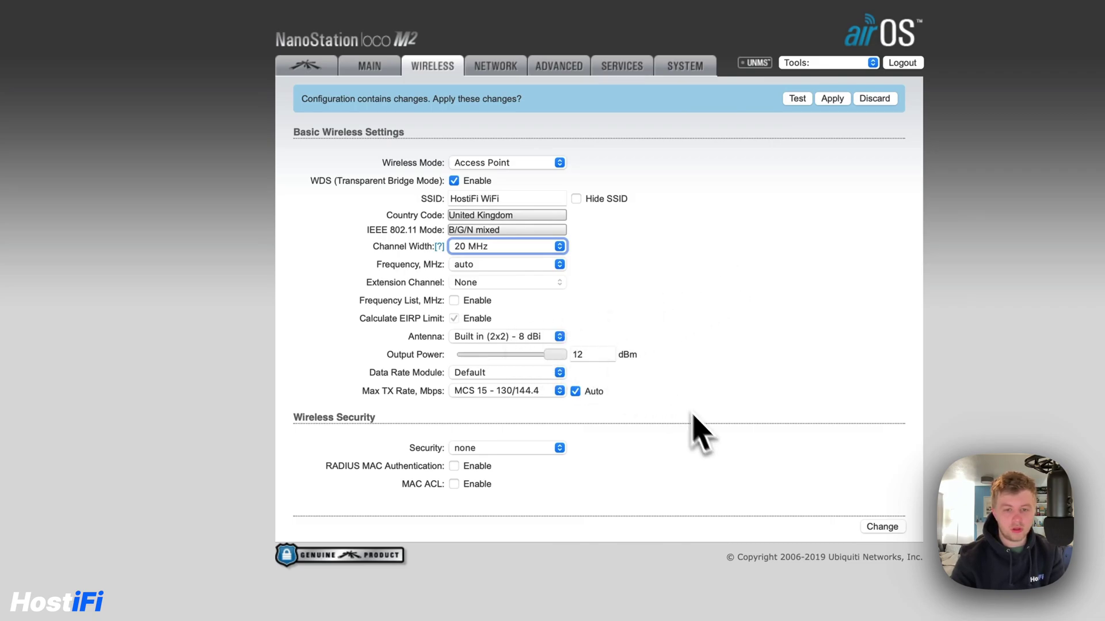
# Set security to WPA2-AES with a preshared key and keep max TX rate MCS 15 - 130/144.4
pyautogui.click(523, 451)
pyautogui.click(502, 480)
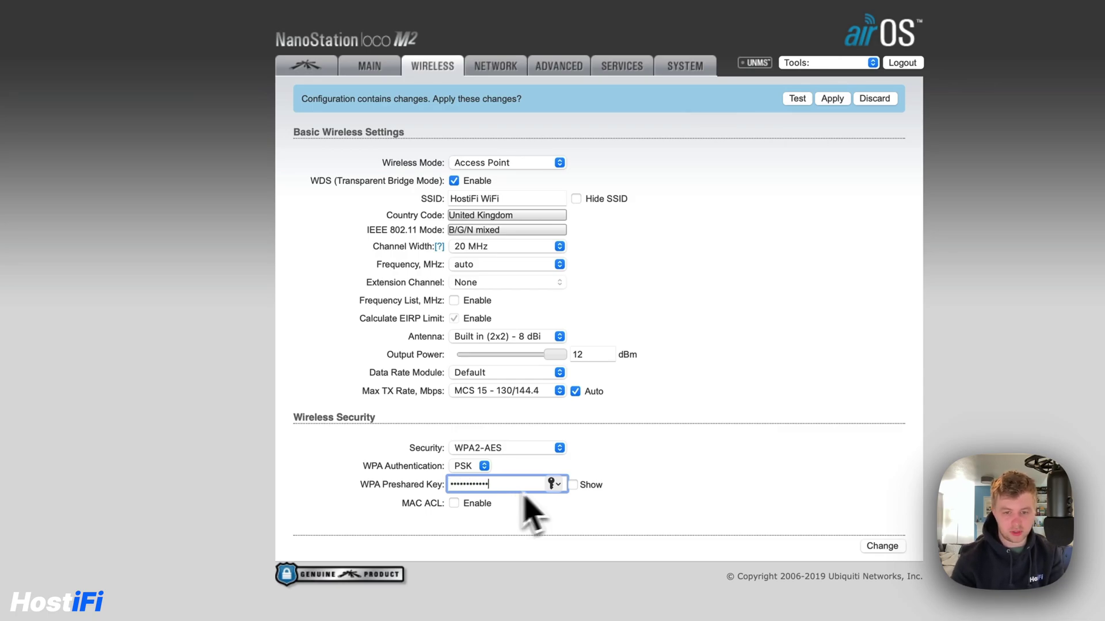
pyautogui.click(802, 493)
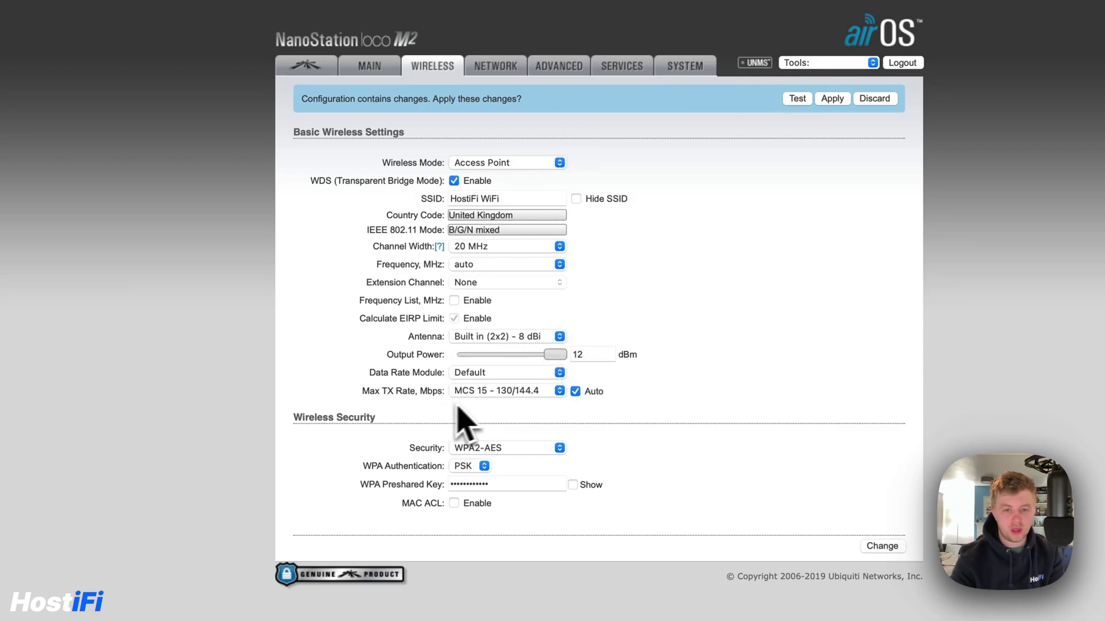
pyautogui.click(482, 395)
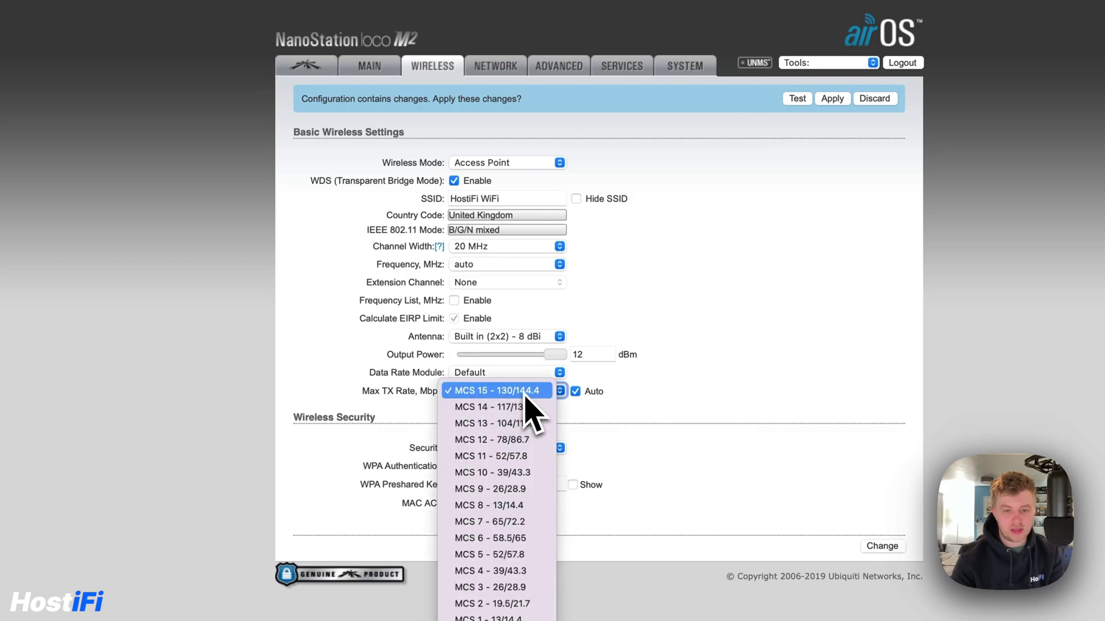
pyautogui.click(502, 392)
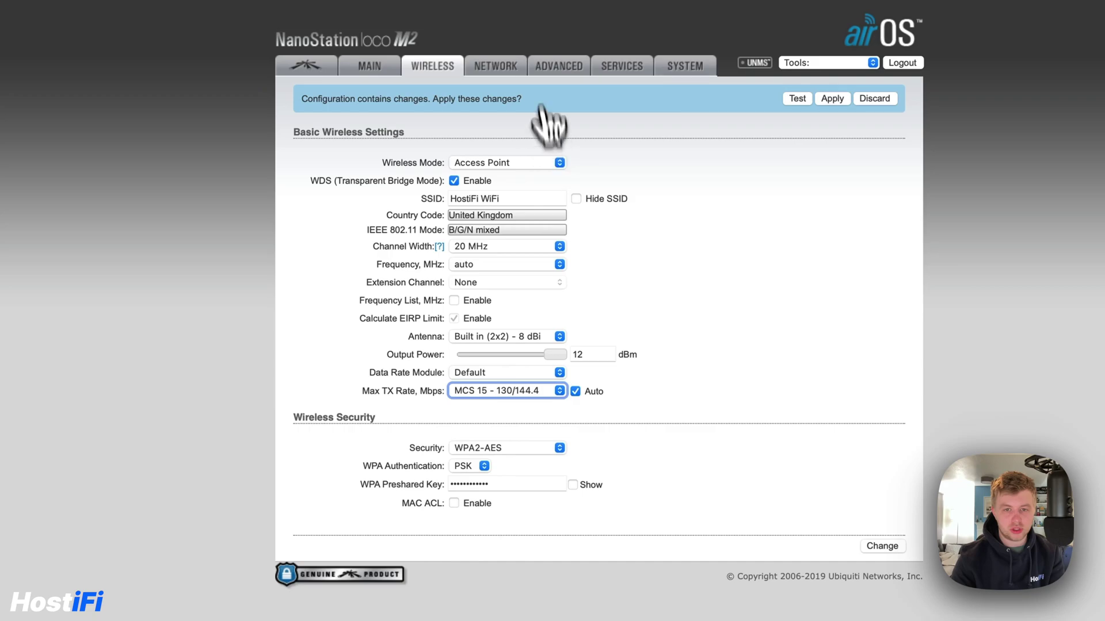
pyautogui.click(568, 65)
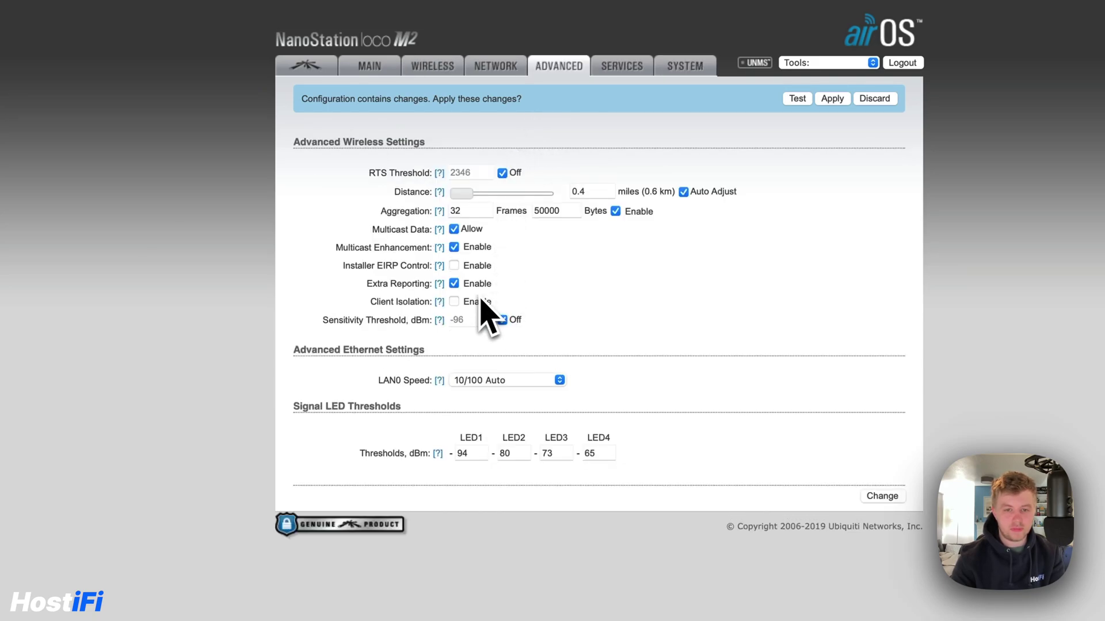
# Enable Installer EIRP Control and set the output power slider to 12 dBm
pyautogui.click(454, 265)
pyautogui.click(879, 497)
pyautogui.click(458, 67)
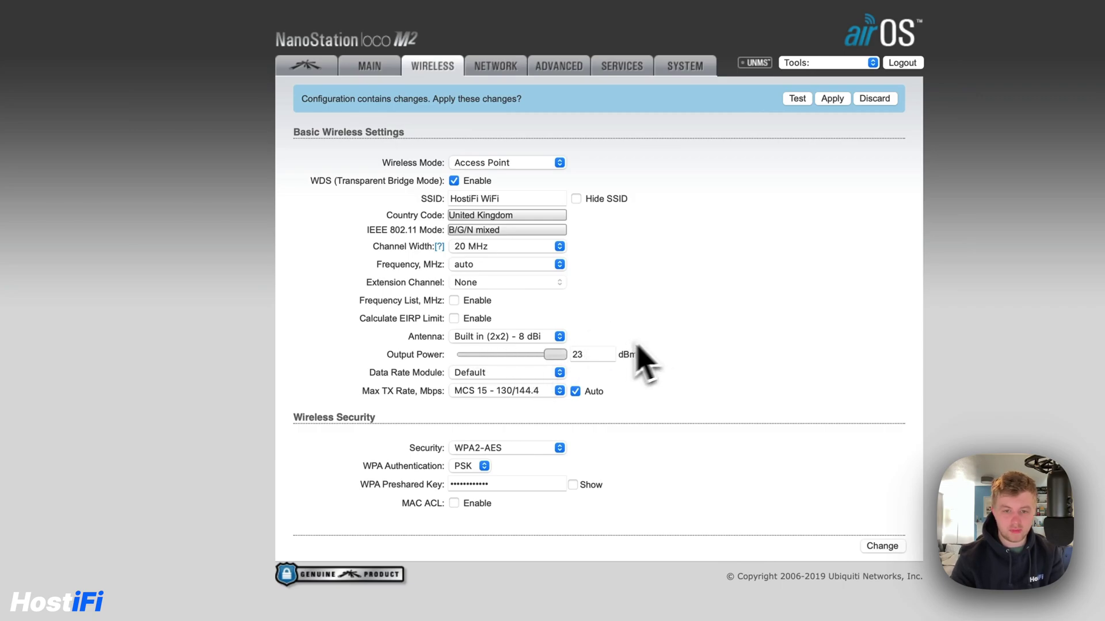
pyautogui.moveTo(505, 356); pyautogui.dragTo(518, 356)
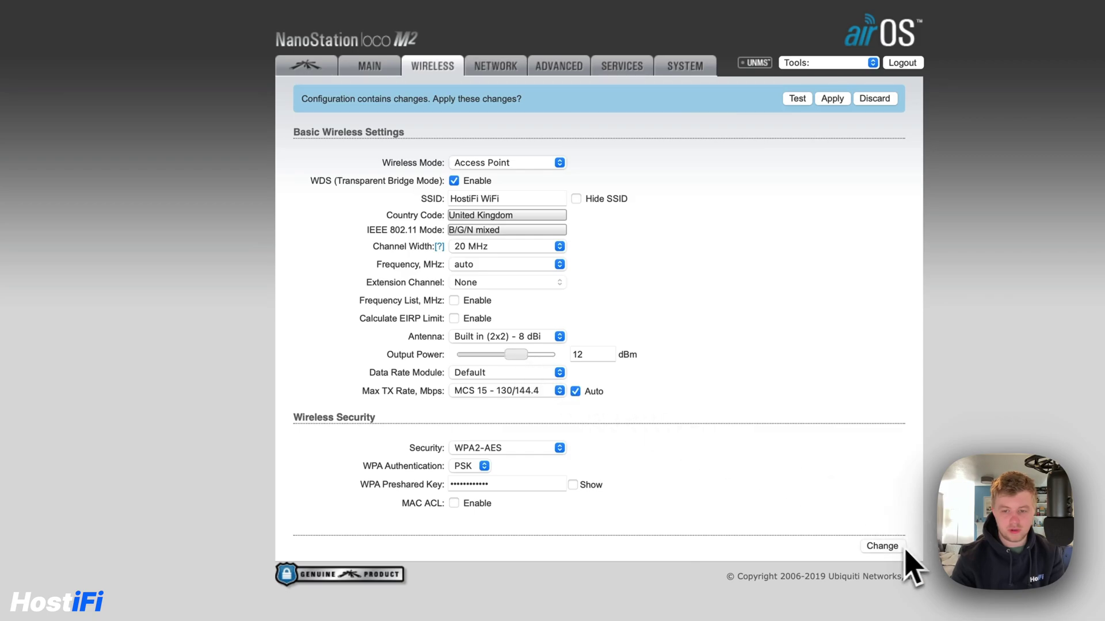
pyautogui.click(310, 69)
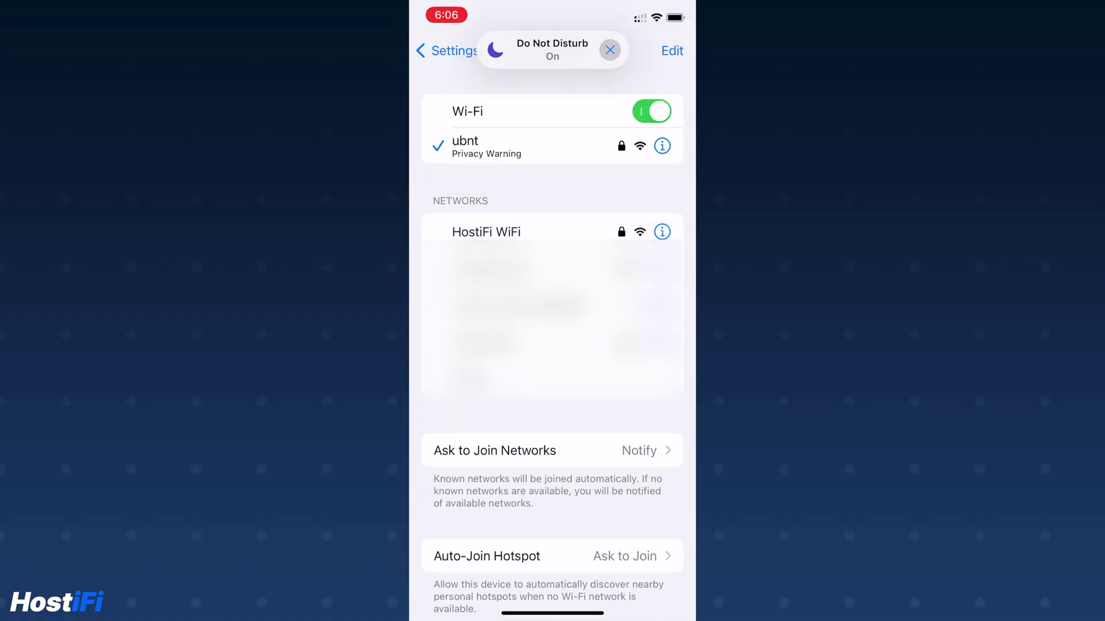
# Select the HostiFi WiFi network in the phone's Wi-Fi settings to join it
pyautogui.click(486, 232)
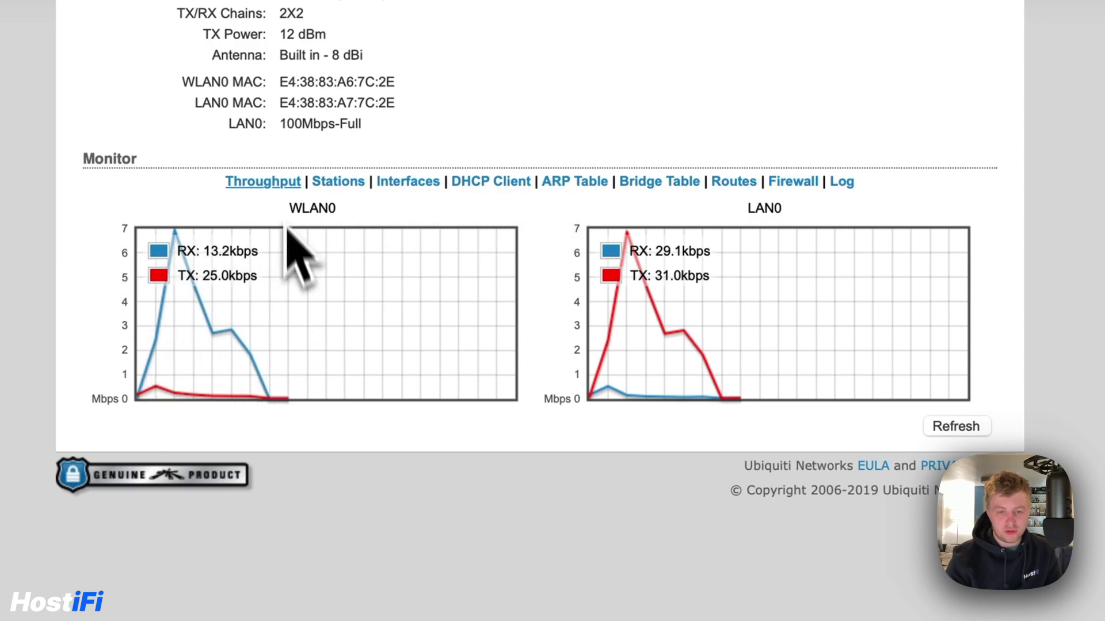
# Switch the Main page monitor to the Stations list
pyautogui.click(337, 182)
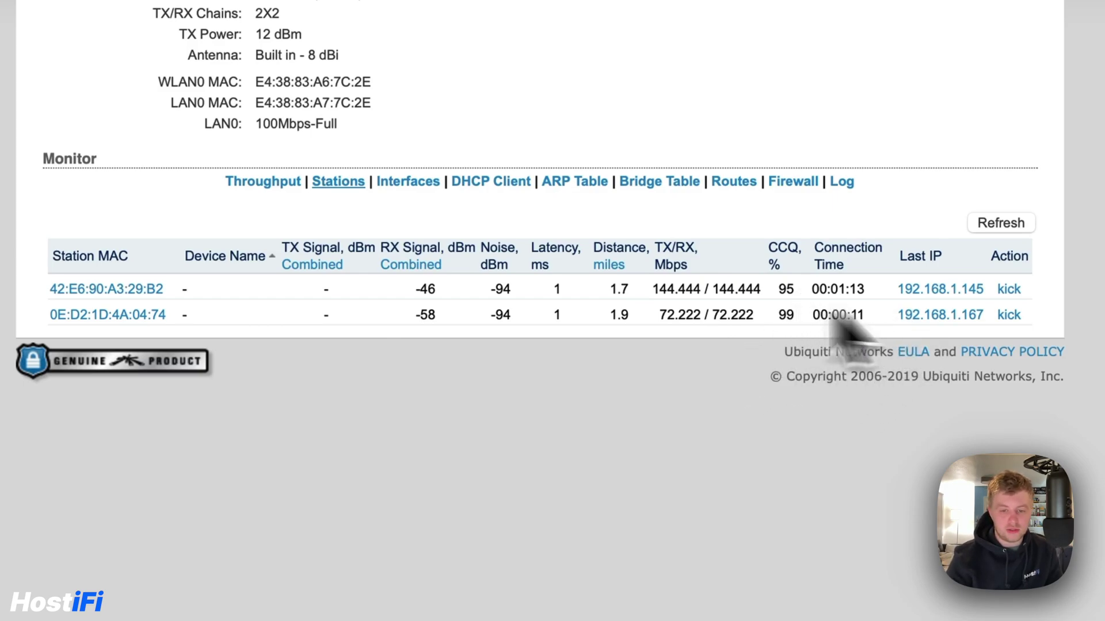
# Refresh the two stations' statistics, then bring back the WLAN0 and LAN0 throughput graphs
pyautogui.click(999, 224)
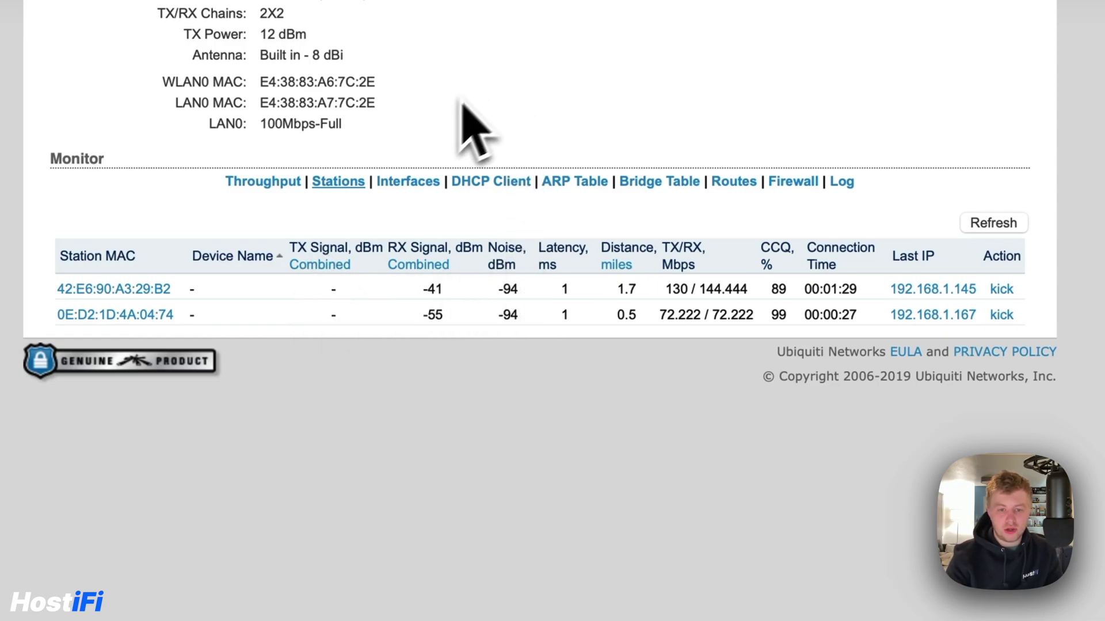
pyautogui.click(277, 193)
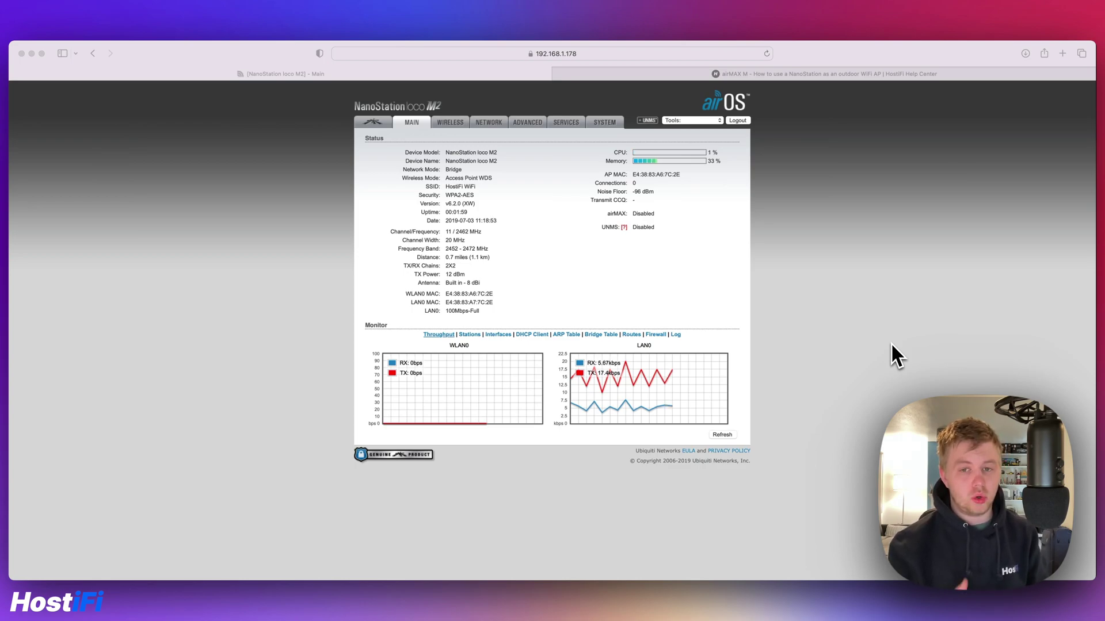
# Set Network Mode to Router, Disable Network to None and Configuration Mode to Advanced
pyautogui.click(412, 124)
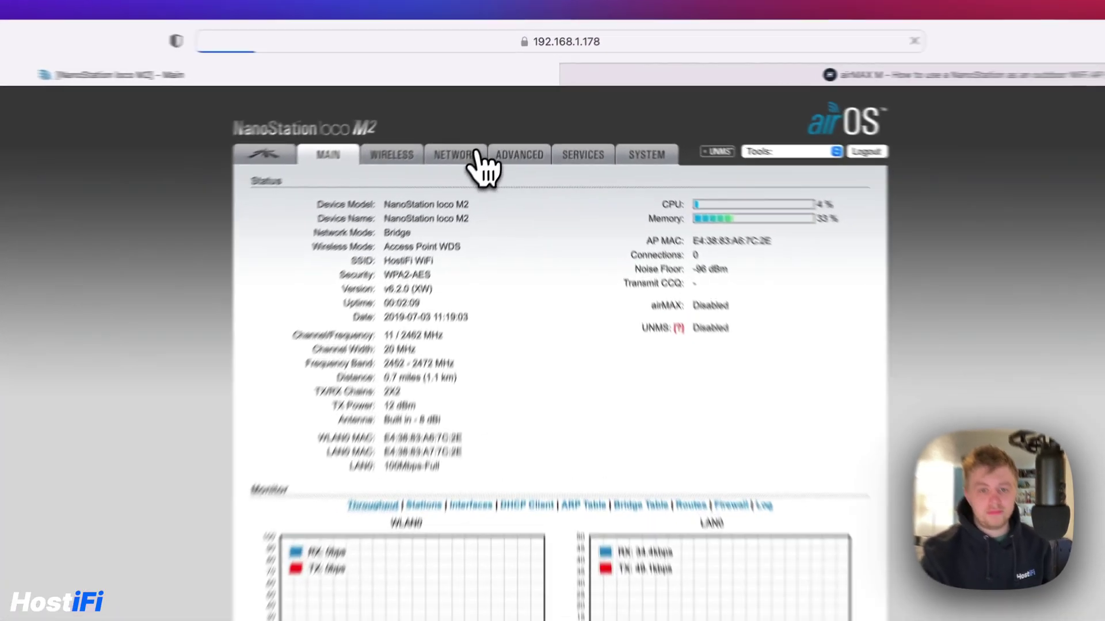
pyautogui.click(491, 123)
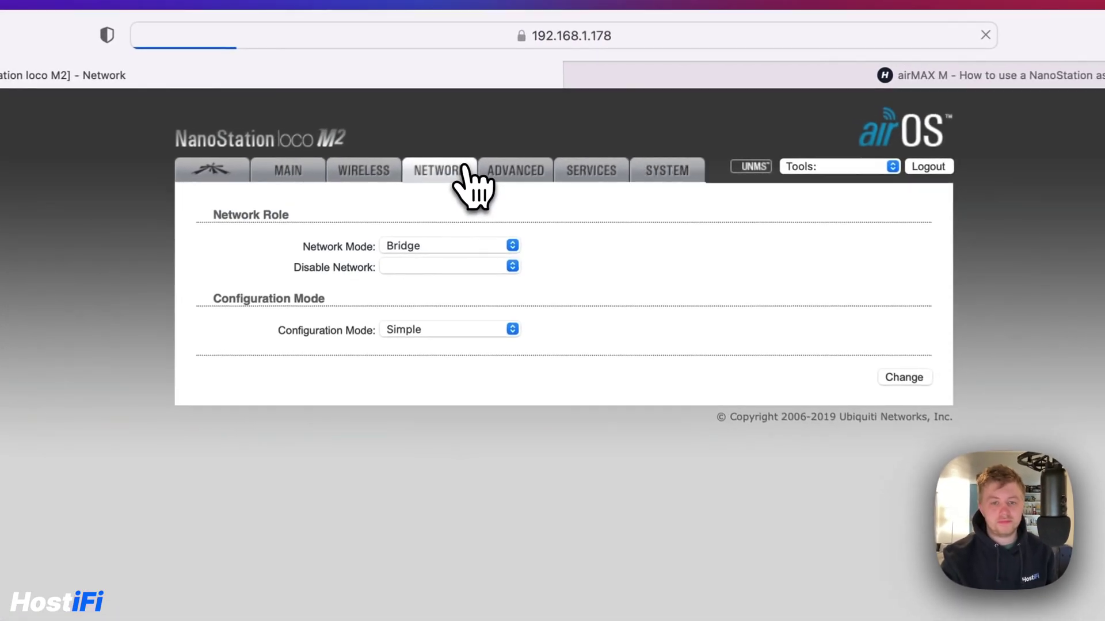
pyautogui.click(426, 251)
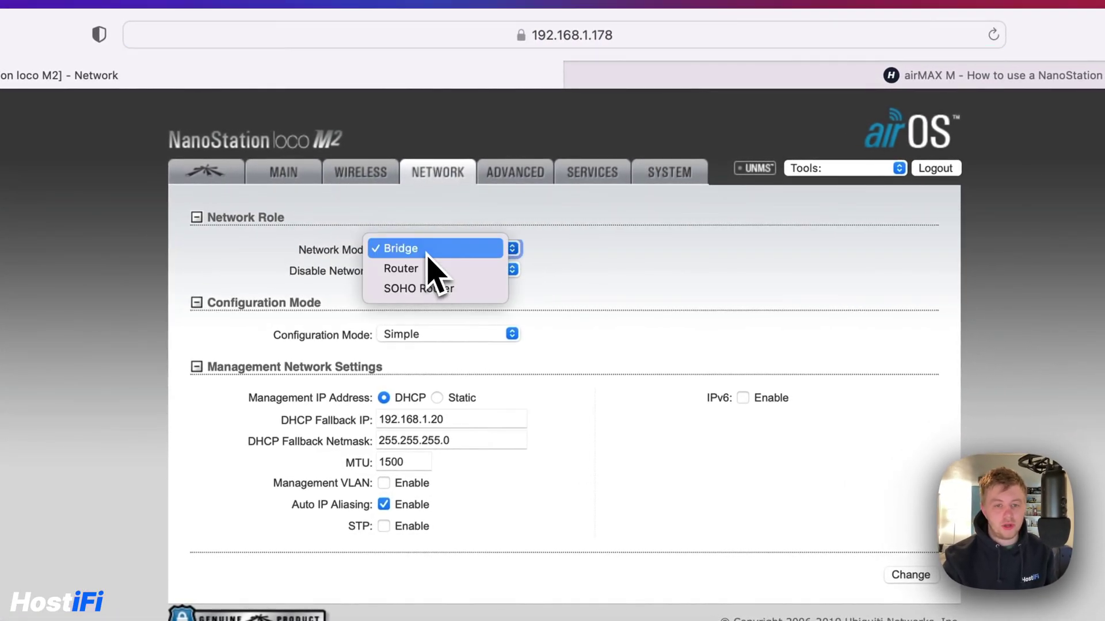
pyautogui.press('Escape')
pyautogui.press('Down')
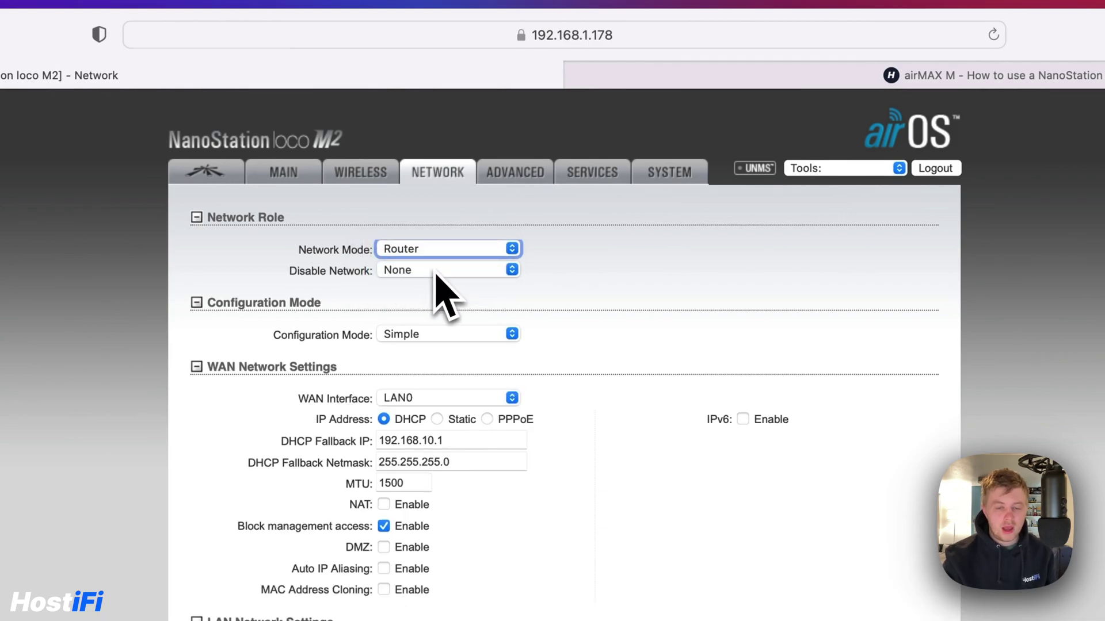
pyautogui.click(439, 271)
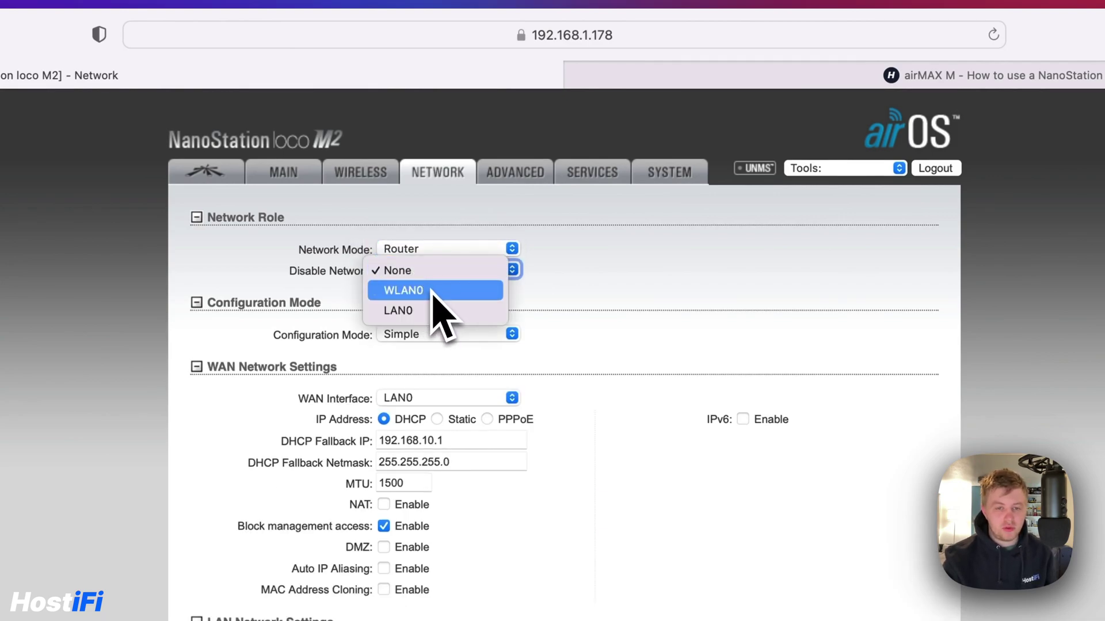
pyautogui.click(621, 311)
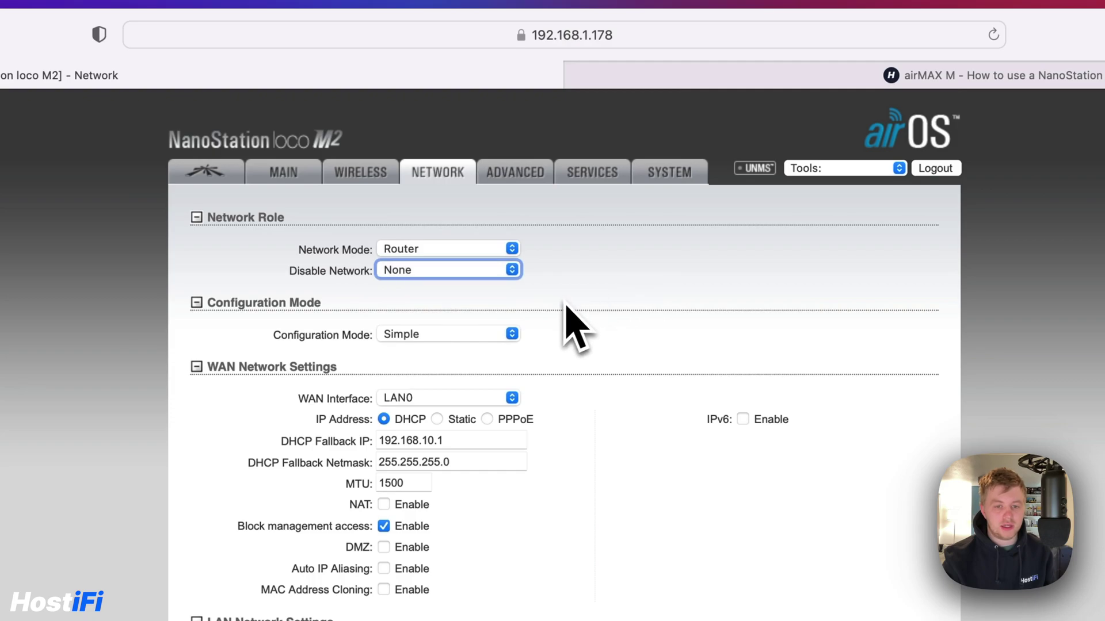
pyautogui.click(469, 337)
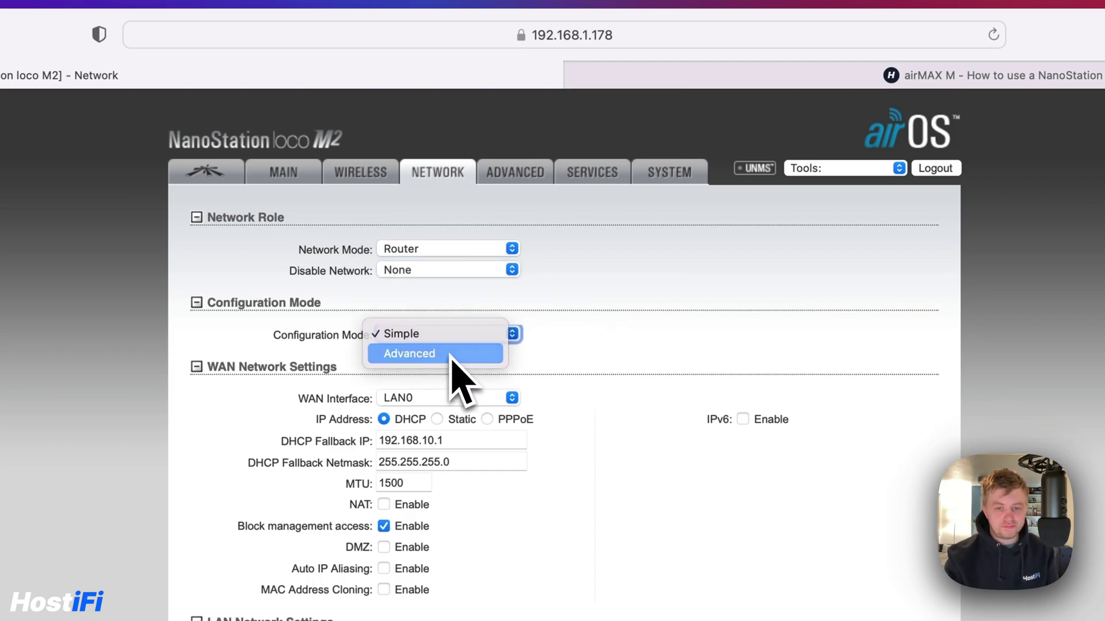
pyautogui.click(483, 354)
pyautogui.scroll(-1, 570, 379)
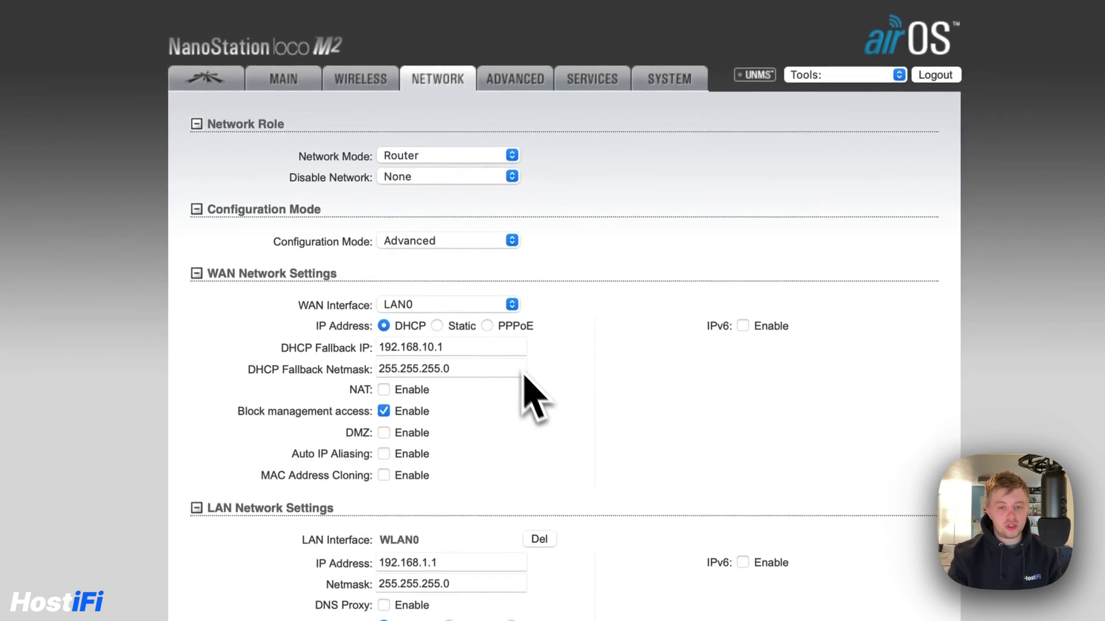
# Allow WAN management access, keep the WAN on DHCP, and enable NAT with SIP, PPTP, FTP and RTSP
pyautogui.click(383, 401)
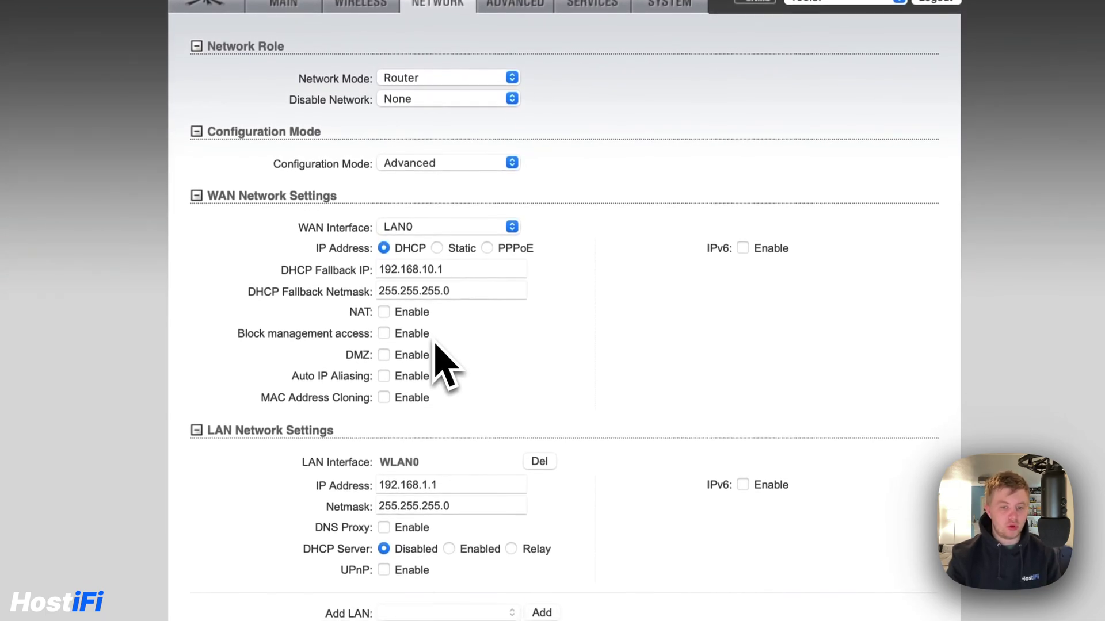
pyautogui.click(488, 237)
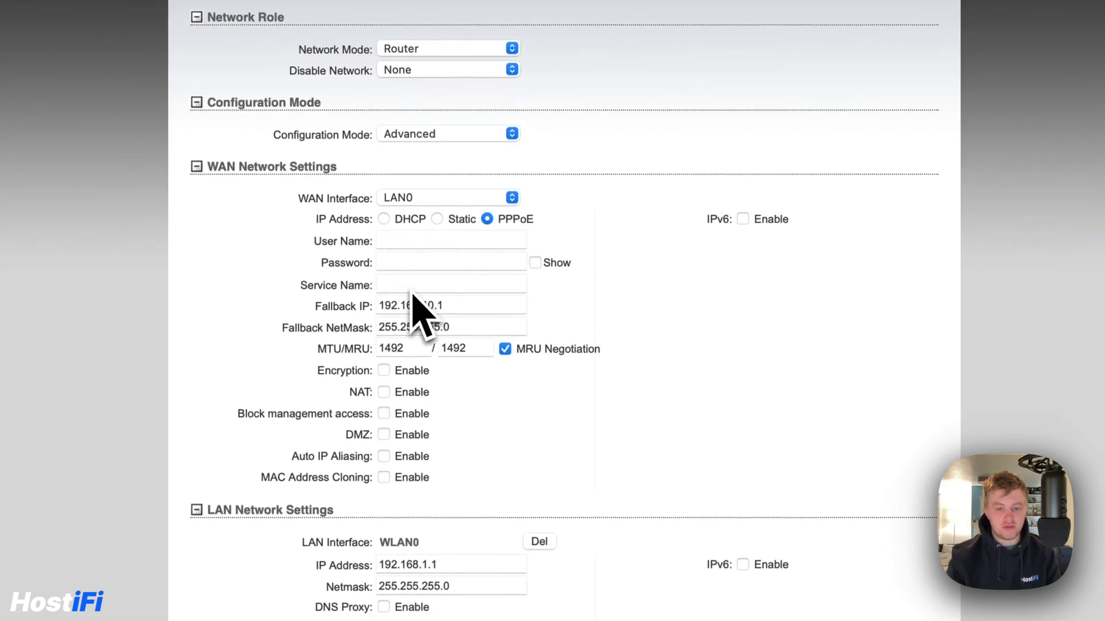
pyautogui.click(384, 391)
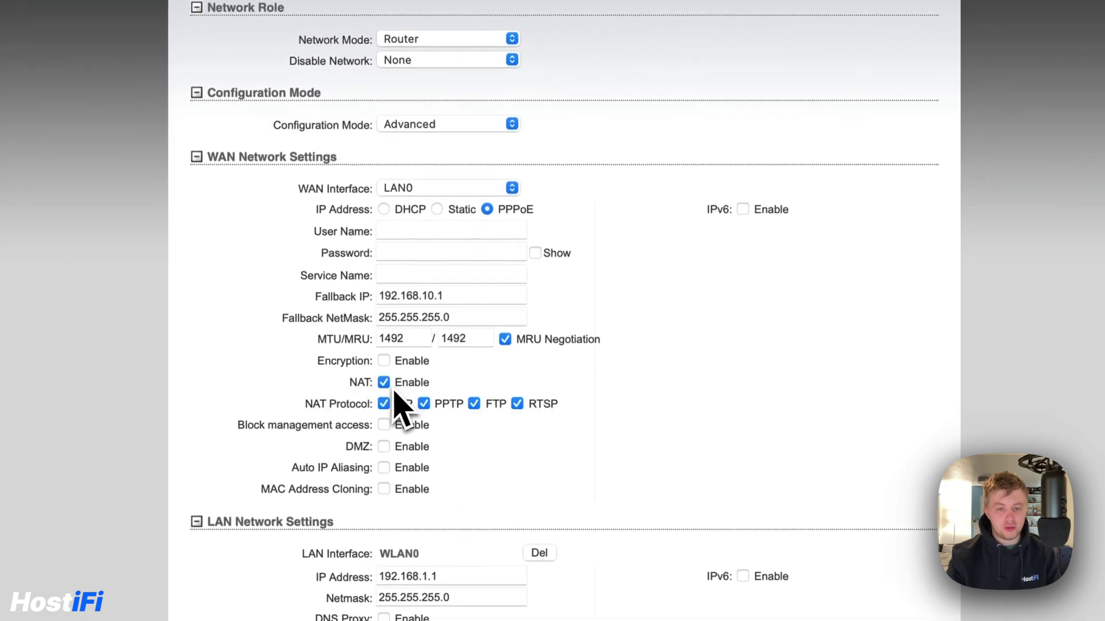
pyautogui.click(384, 382)
pyautogui.click(384, 210)
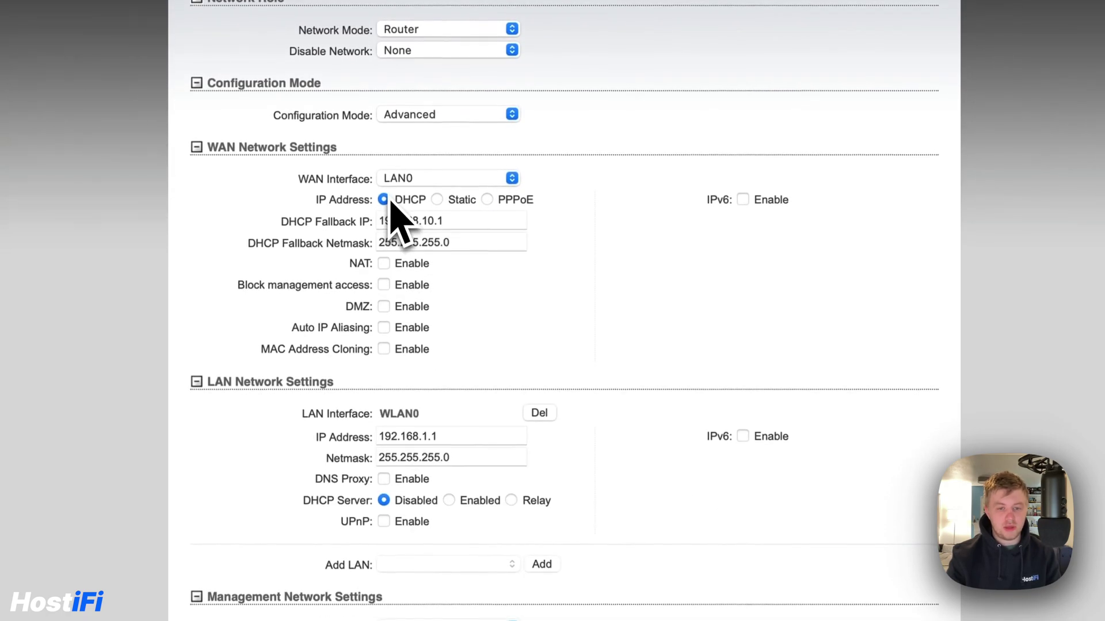
pyautogui.click(383, 264)
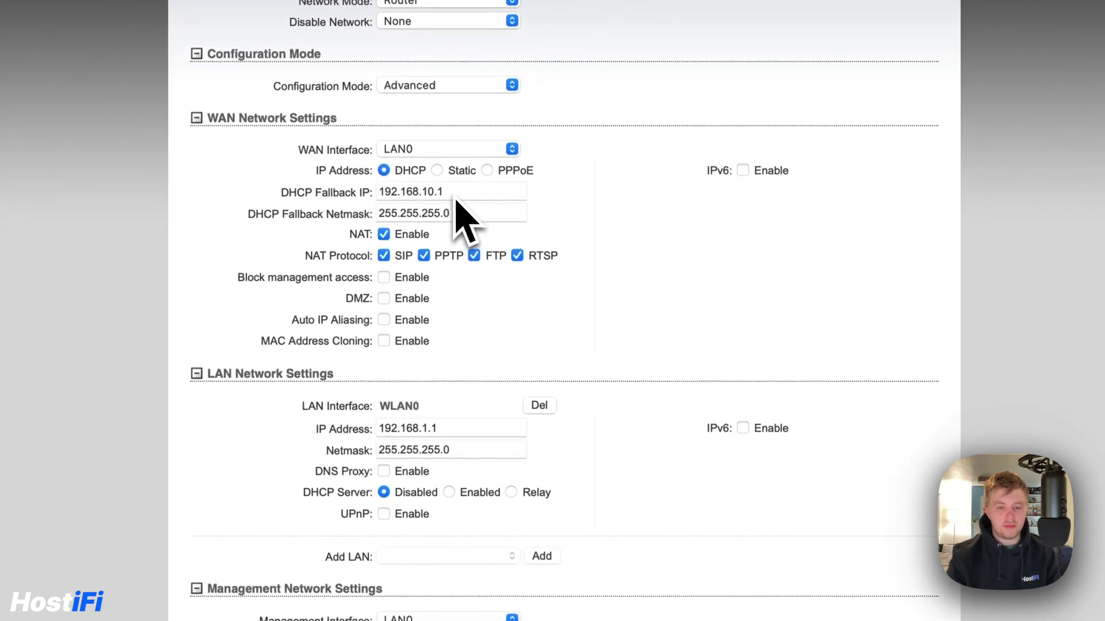
# Turn on DNS Proxy and the LAN DHCP server, with a lease time of 172800
pyautogui.scroll(-3, 426, 204)
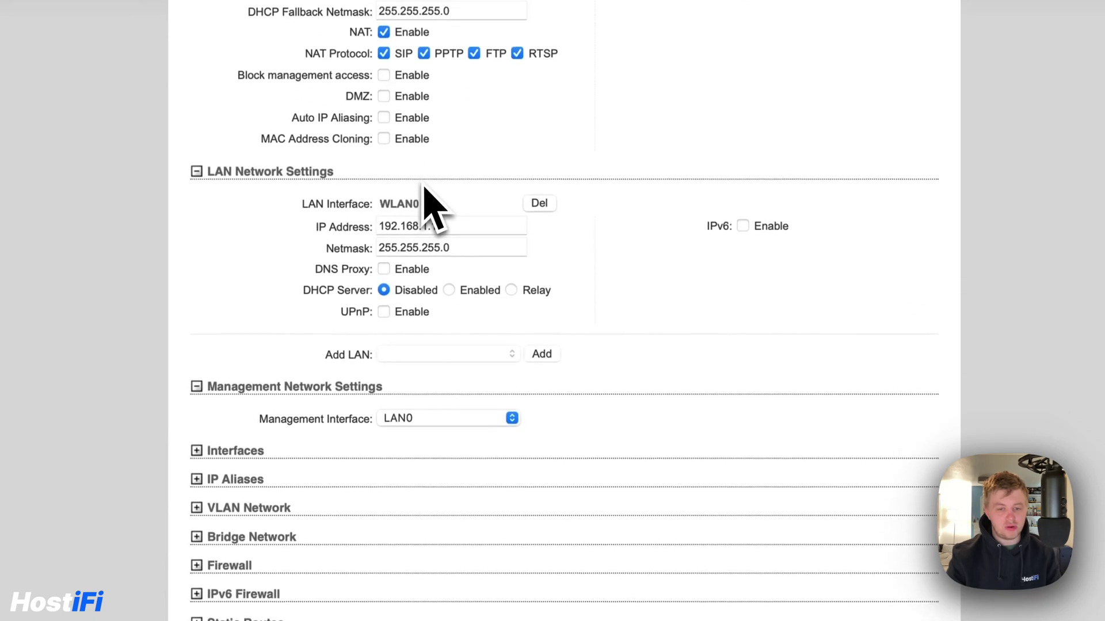
pyautogui.click(384, 270)
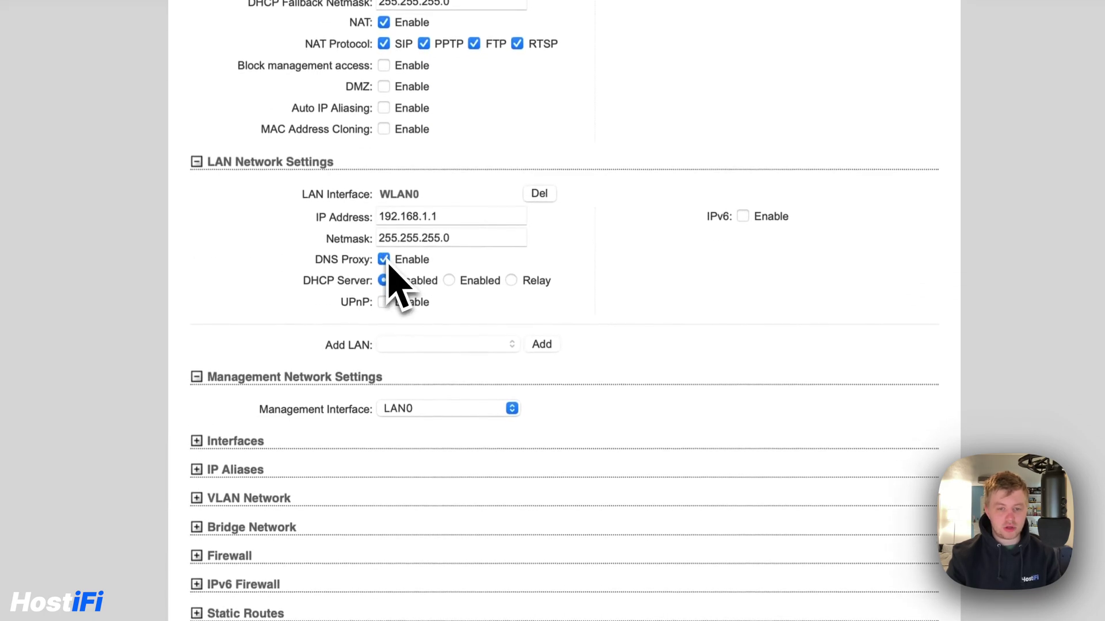
pyautogui.click(449, 280)
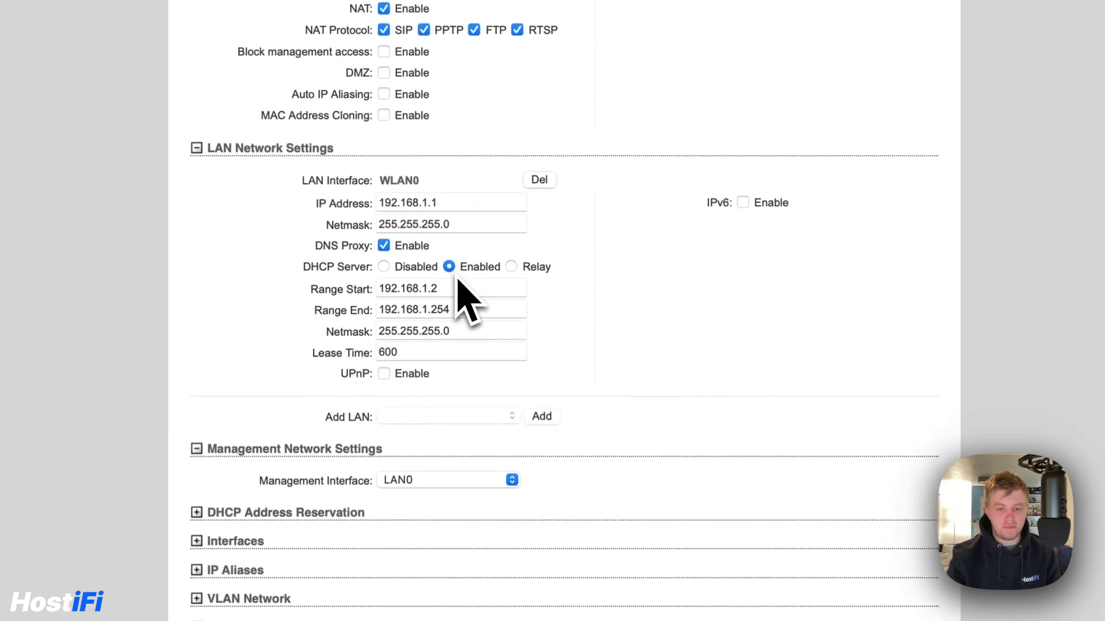
pyautogui.doubleClick(382, 353)
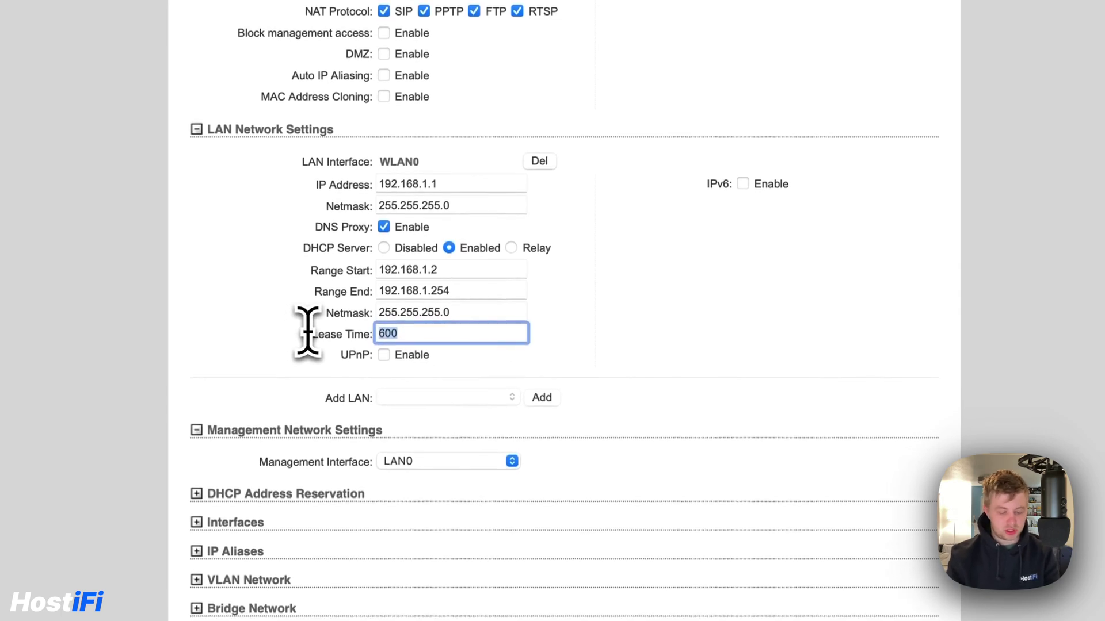
pyautogui.write('1729')
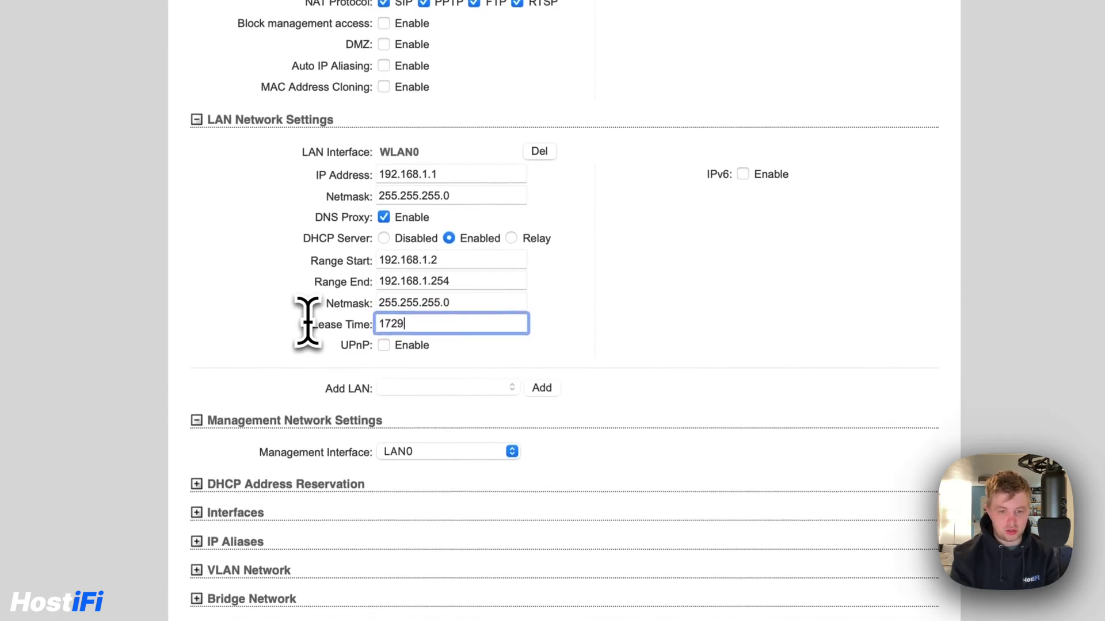
pyautogui.press('BackSpace')
pyautogui.write('800')
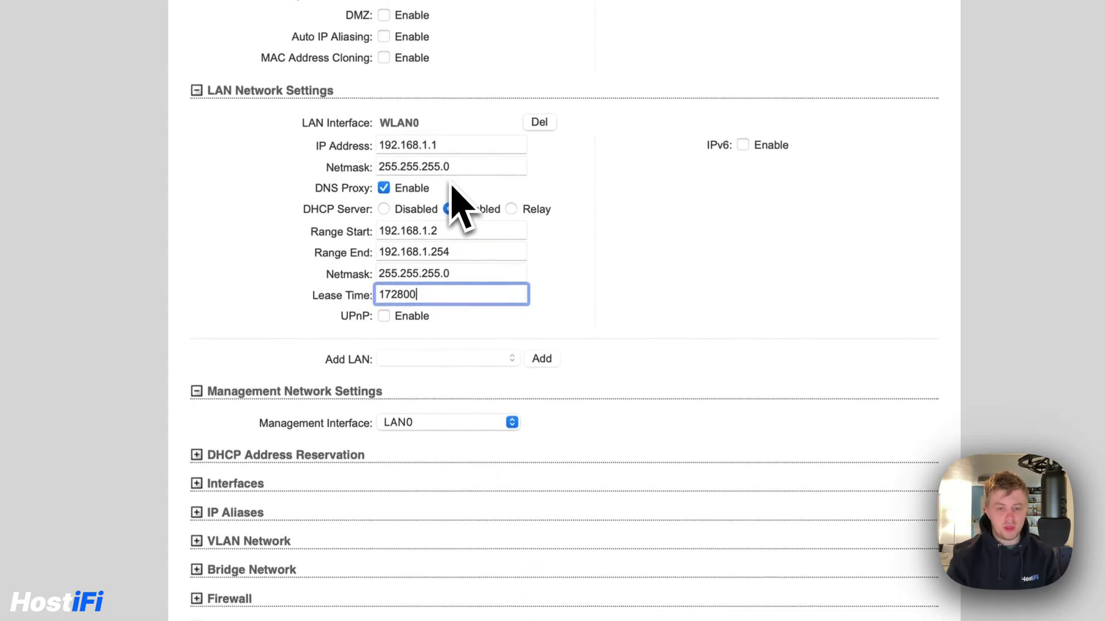
# Scroll down past the VLAN Network section, expanding and collapsing it once
pyautogui.scroll(-3, 454, 207)
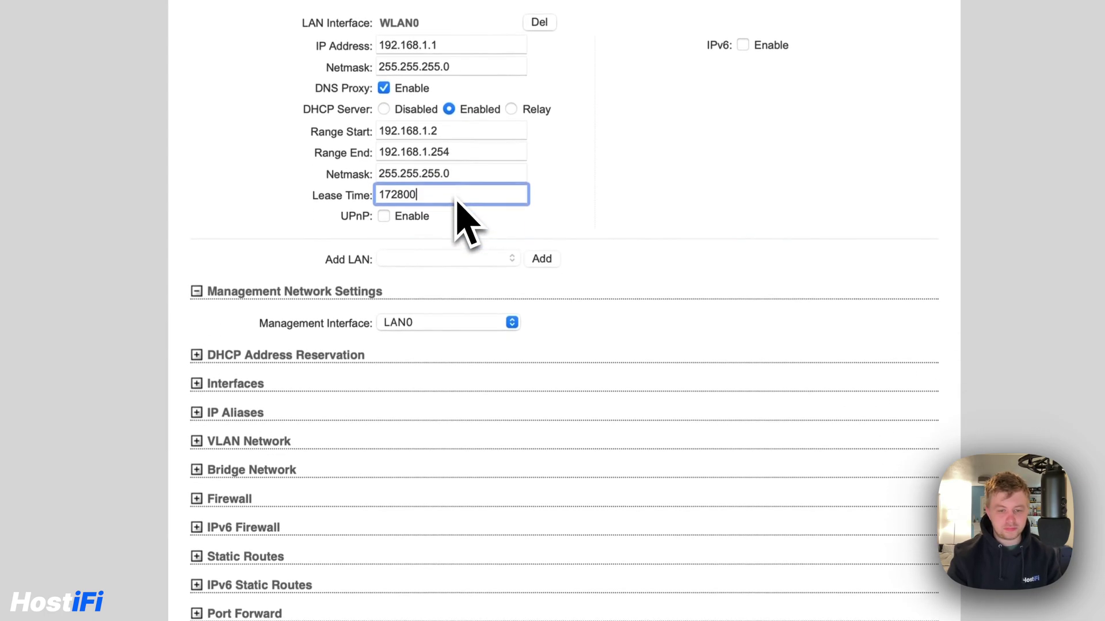
pyautogui.scroll(-1, 460, 210)
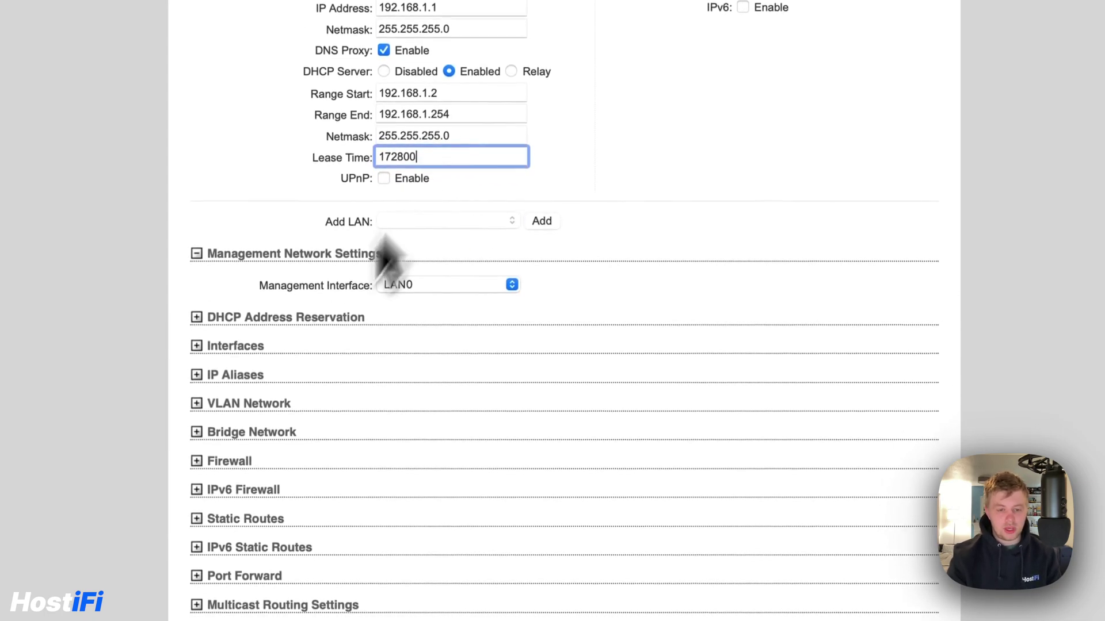
pyautogui.click(256, 405)
pyautogui.click(256, 406)
# Enable the firewall and set a rule to DROP ICMP traffic on interface LAN0
pyautogui.click(245, 462)
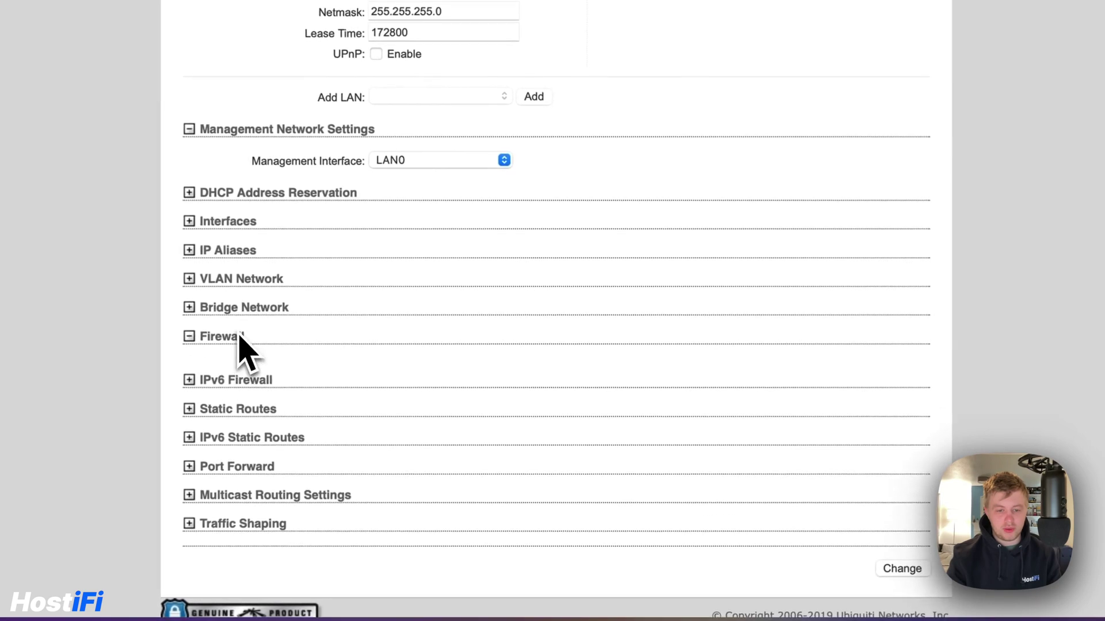
pyautogui.click(225, 361)
pyautogui.scroll(-3, 308, 362)
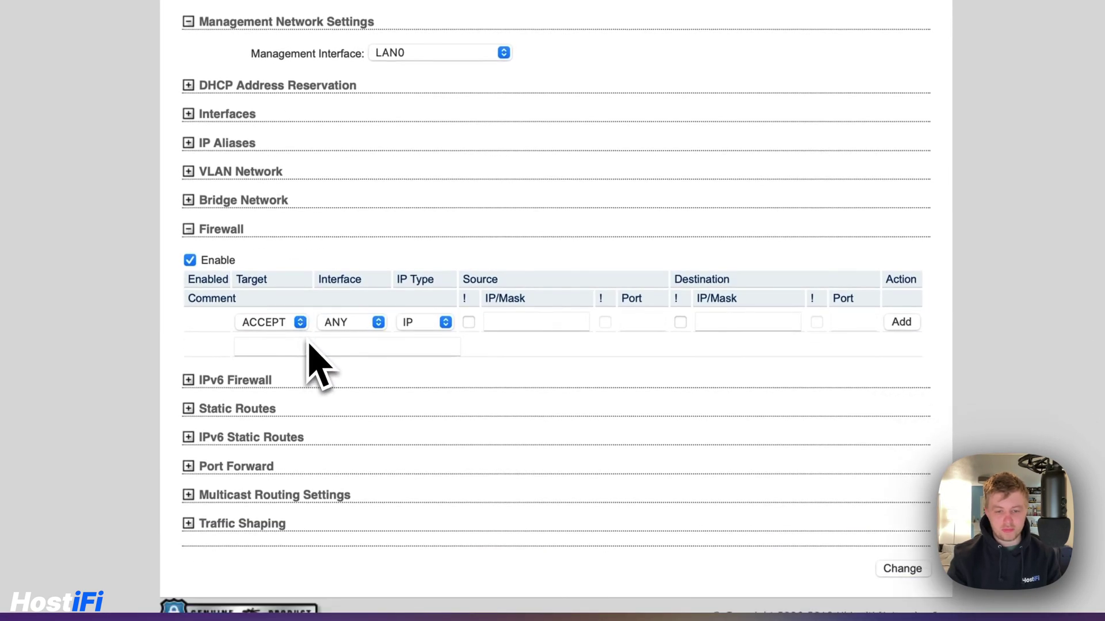
pyautogui.click(299, 325)
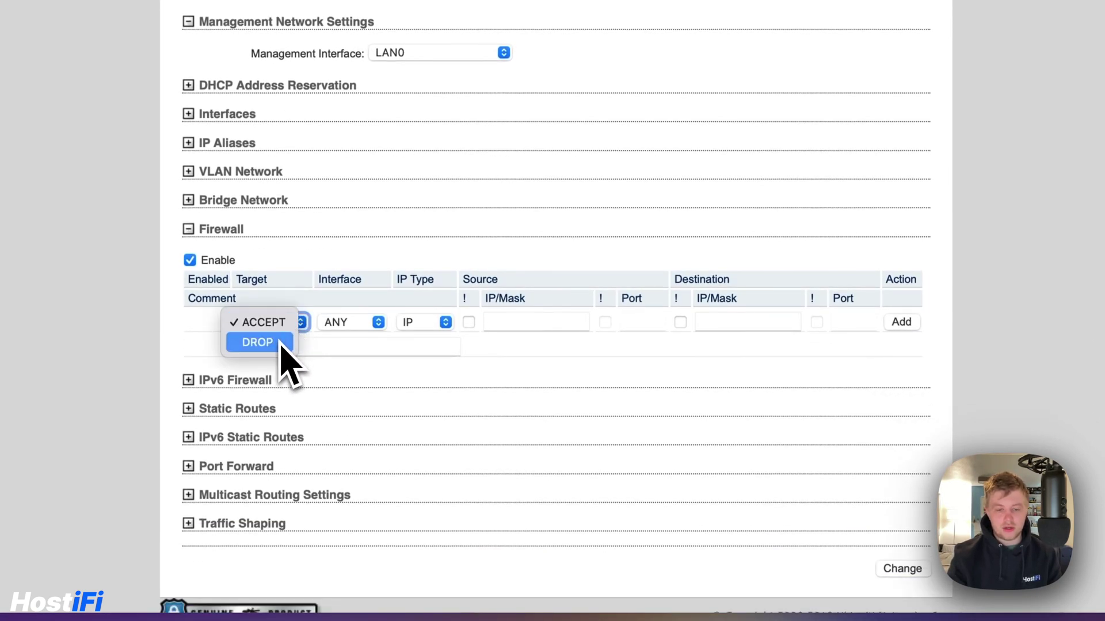
pyautogui.click(282, 344)
pyautogui.click(342, 325)
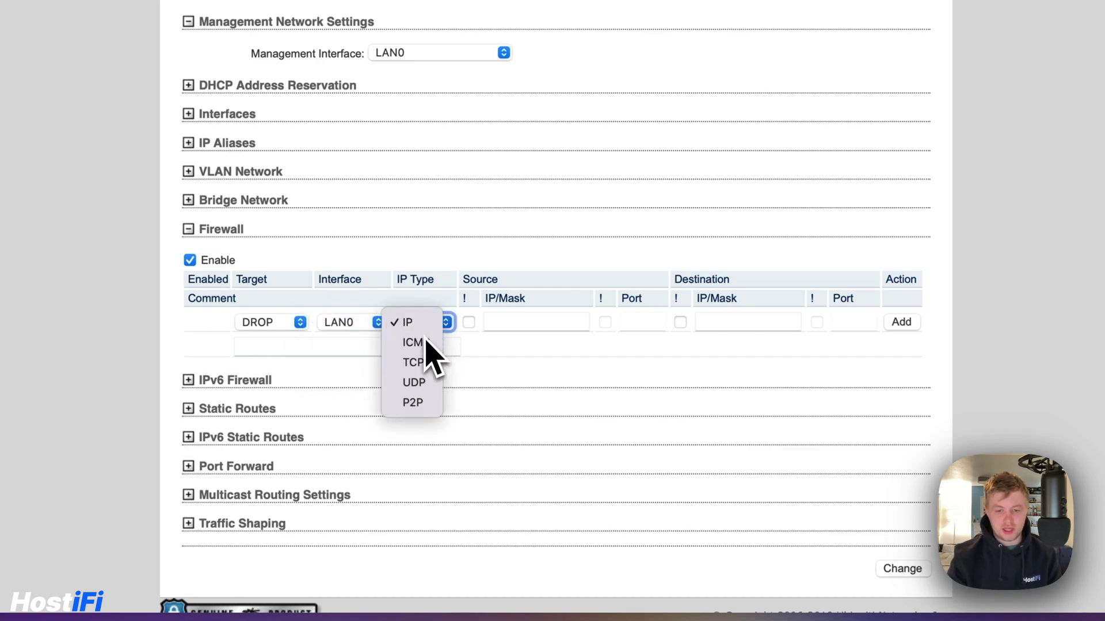
pyautogui.click(469, 324)
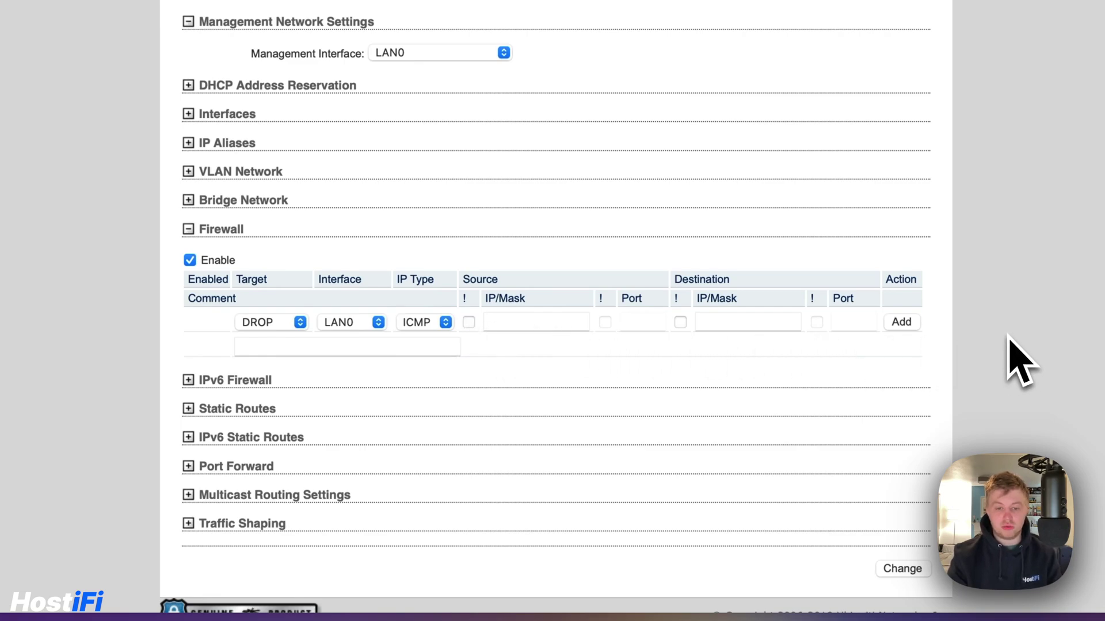
pyautogui.click(188, 229)
pyautogui.scroll(10, 469, 234)
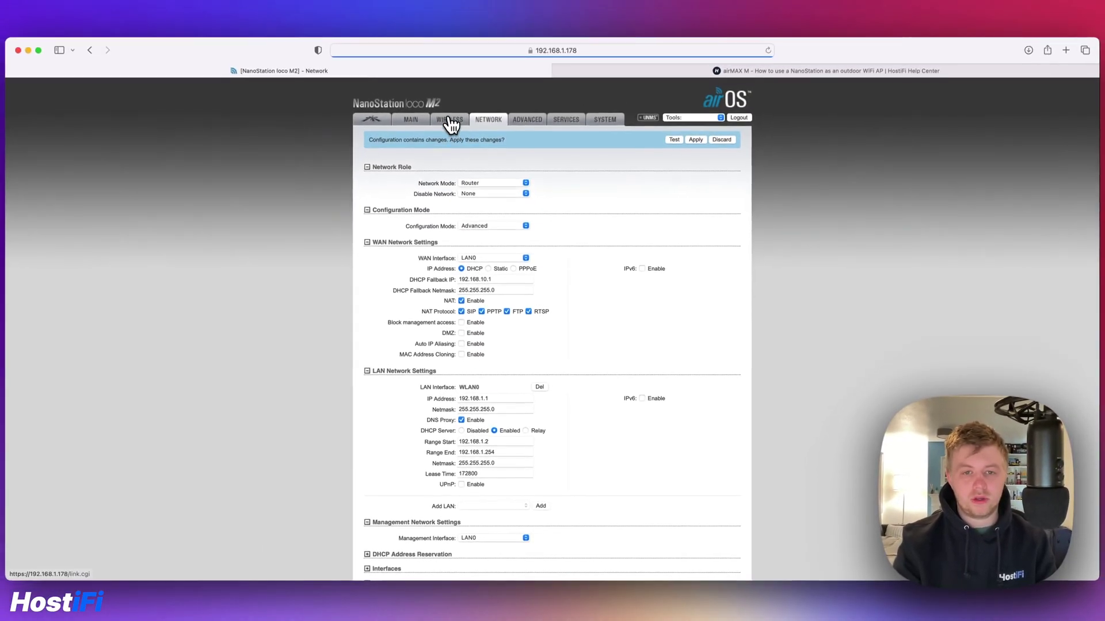
pyautogui.click(450, 122)
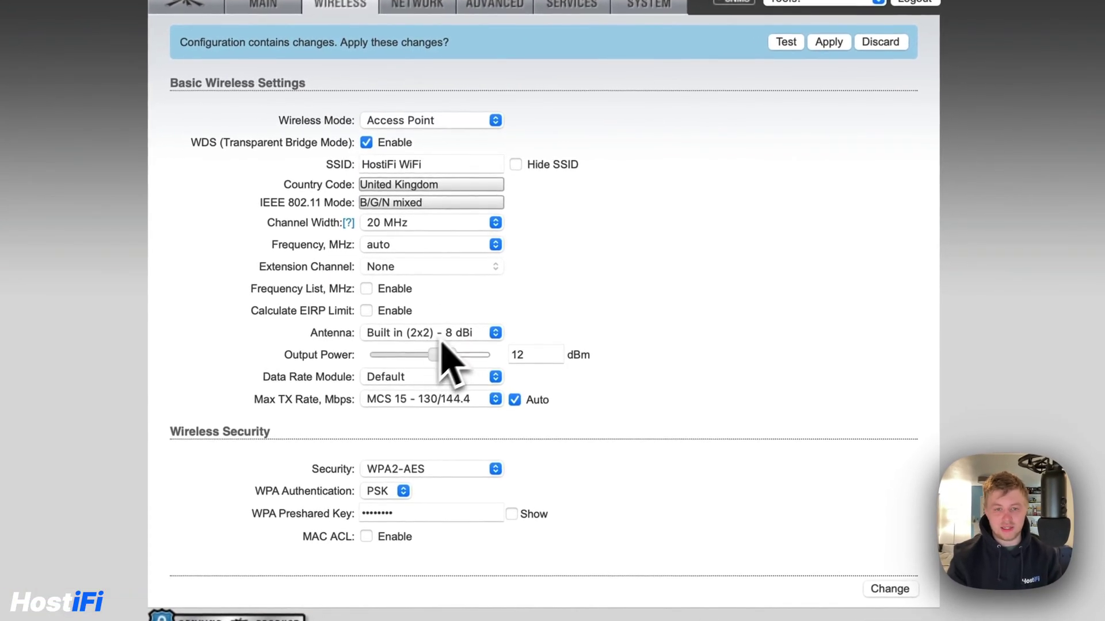
pyautogui.click(418, 6)
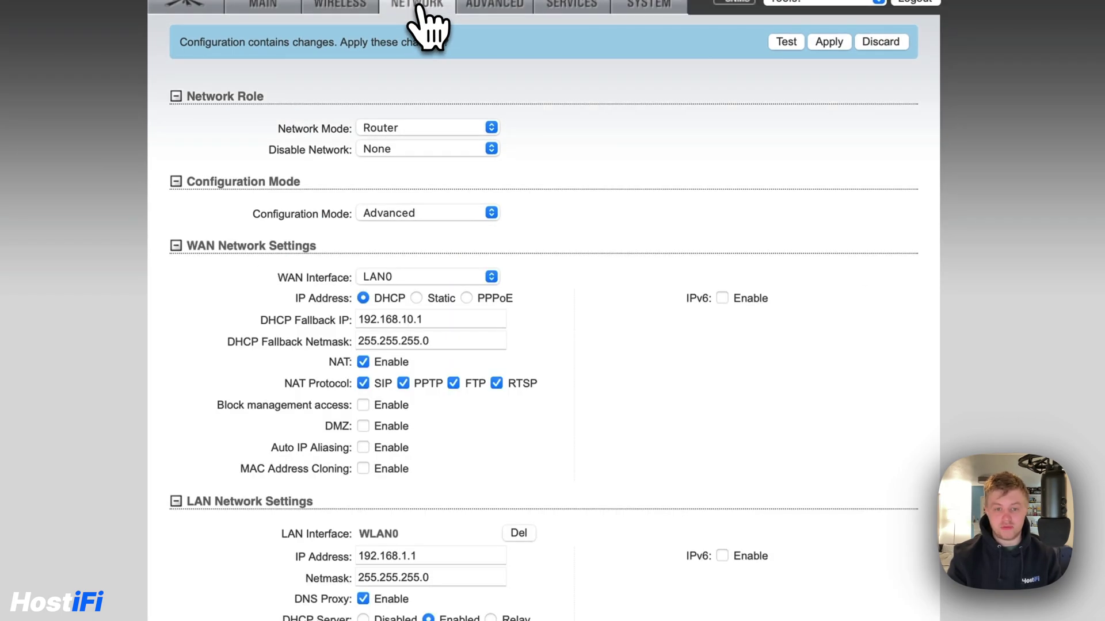